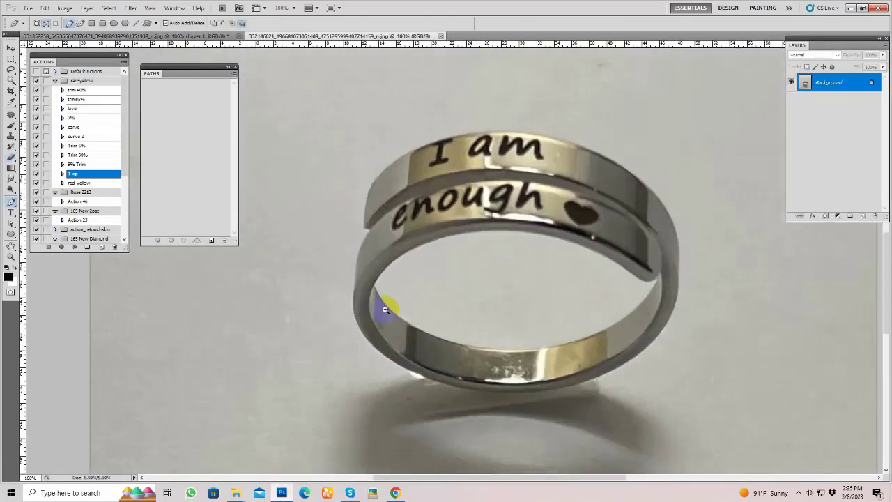
Trace a Pen path around the ring's outer edge and inner band.
scroll(571, 274, right, 2)
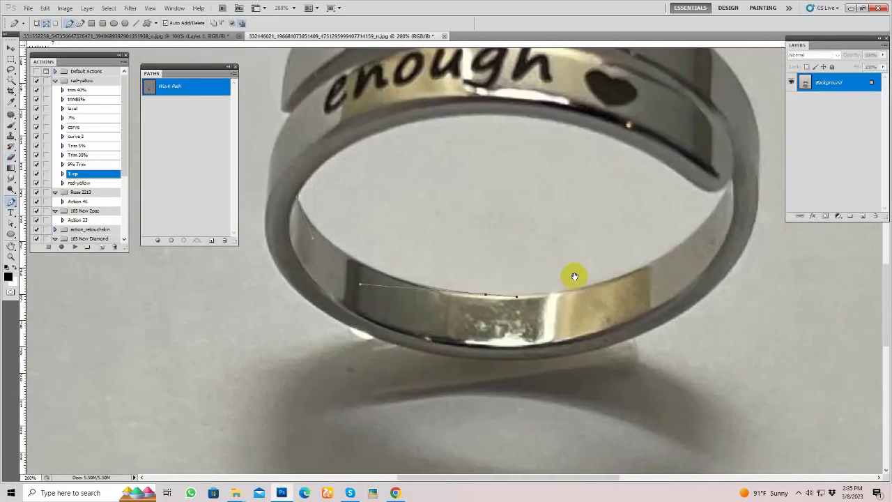
drag(728, 174, 705, 257)
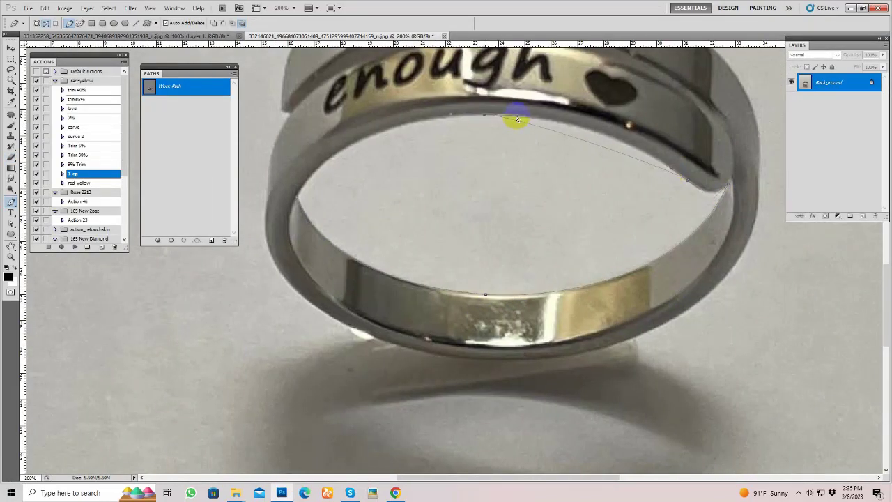
scroll(378, 249, down, 1)
scroll(408, 268, up, 1)
scroll(398, 235, up, 1)
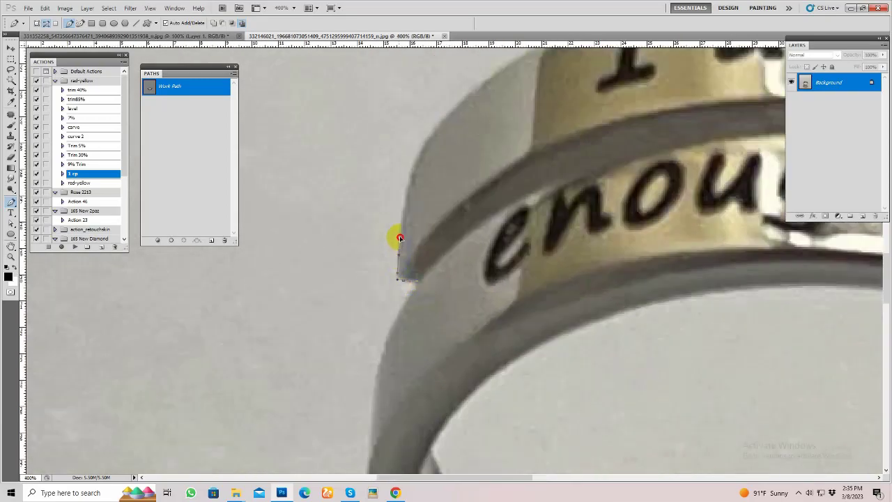
scroll(401, 198, up, 1)
scroll(394, 183, down, 1)
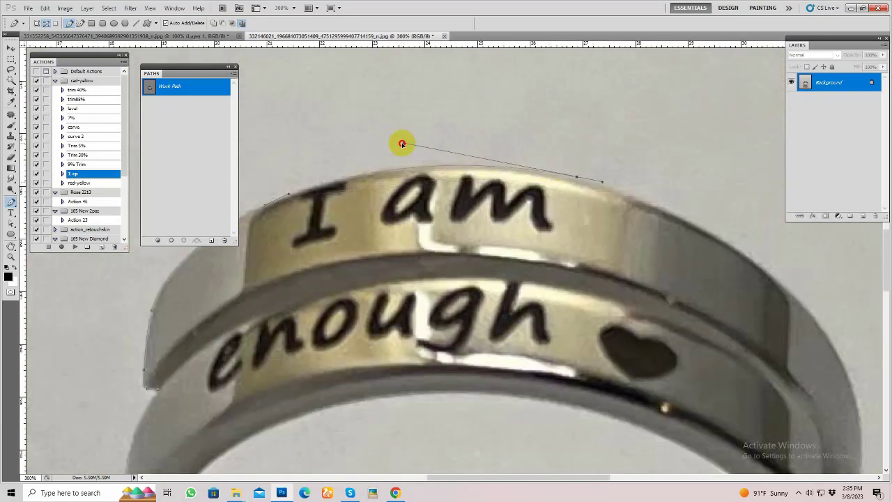
scroll(667, 286, down, 1)
scroll(663, 235, down, 1)
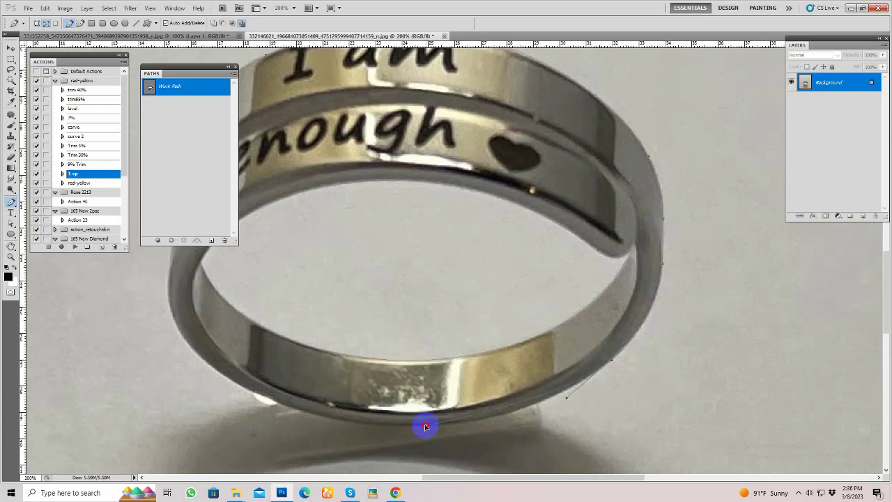
scroll(332, 410, left, 3)
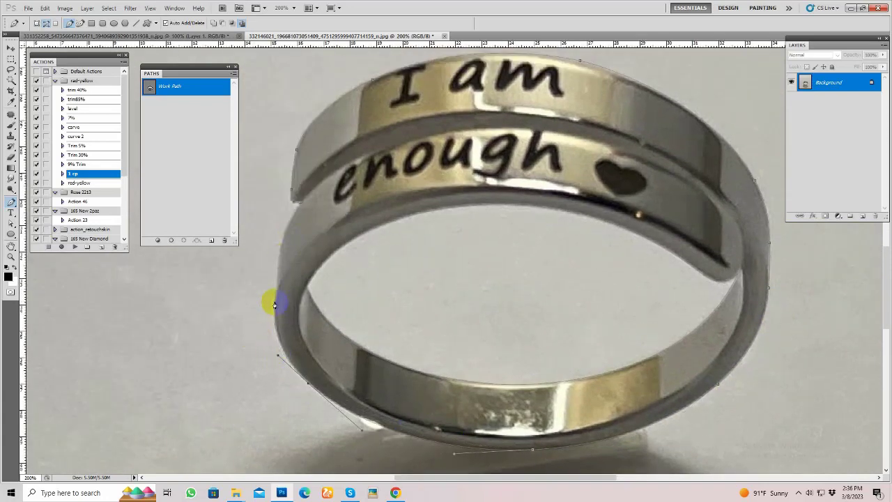
Cut the ring onto white with the '1 cp' action and begin a path at the letter e.
click(75, 246)
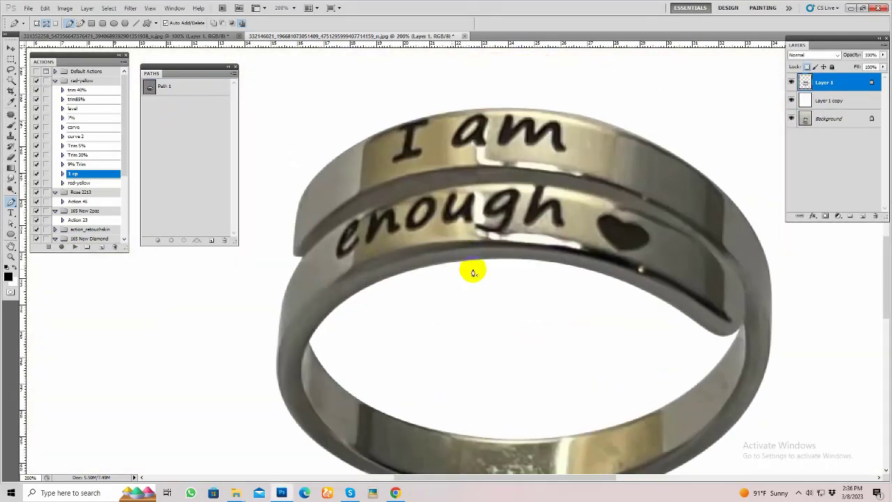
scroll(327, 241, up, 1)
drag(351, 235, 343, 266)
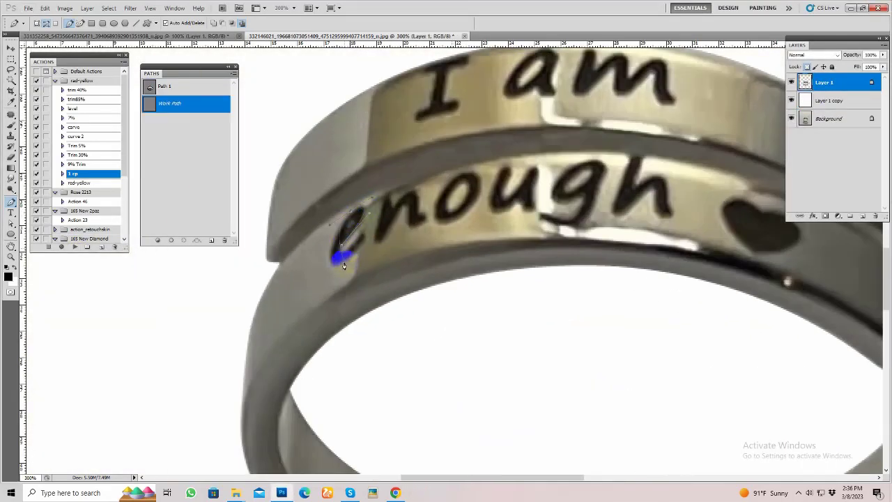
Extend the Pen path around the rest of the 'I am enough' lettering and heart.
scroll(381, 240, up, 1)
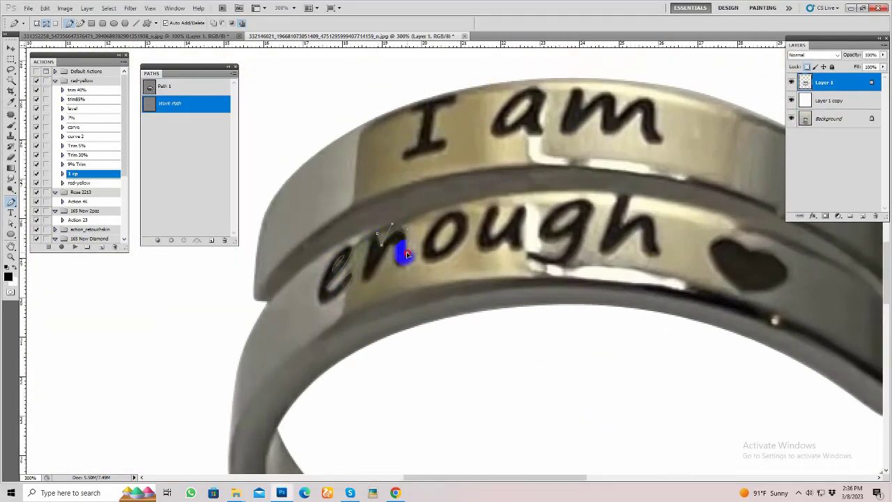
scroll(362, 270, up, 1)
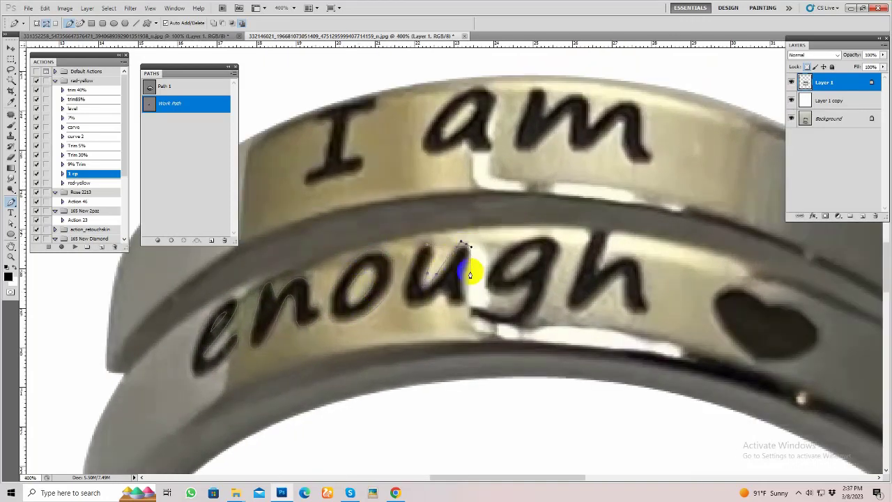
scroll(432, 245, right, 2)
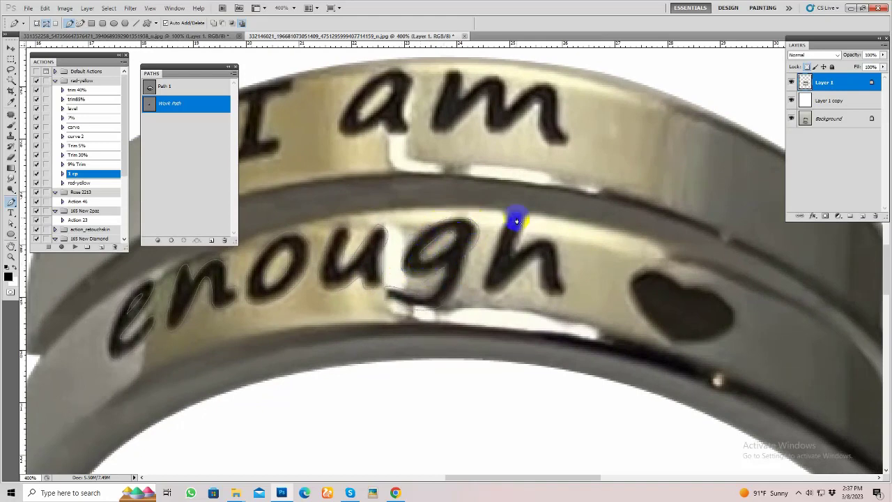
scroll(493, 239, right, 3)
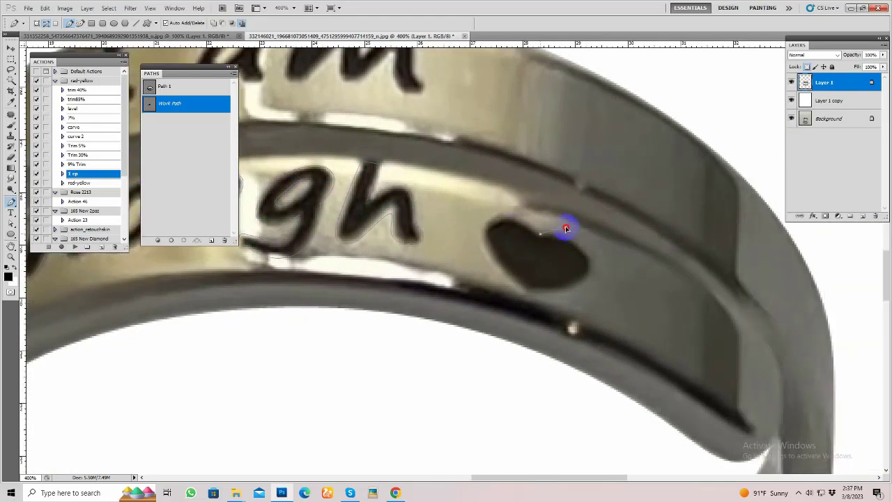
scroll(558, 215, up, 3)
scroll(504, 244, left, 3)
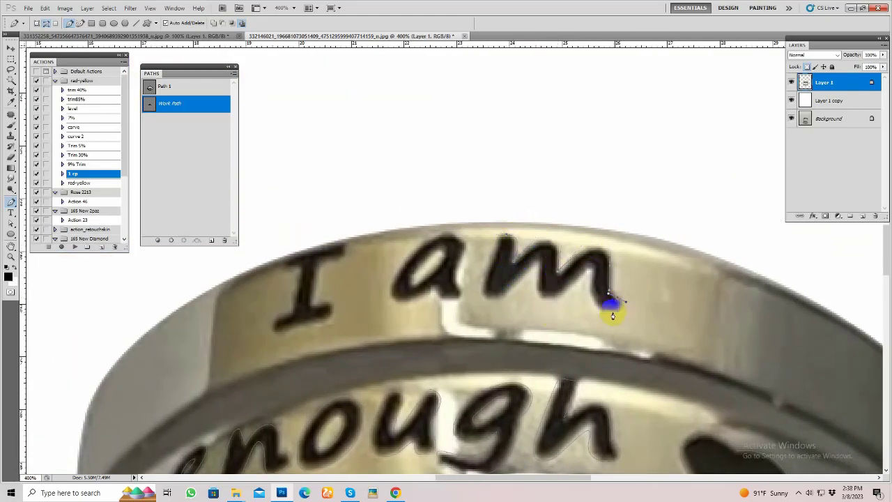
scroll(507, 239, left, 2)
scroll(557, 214, down, 1)
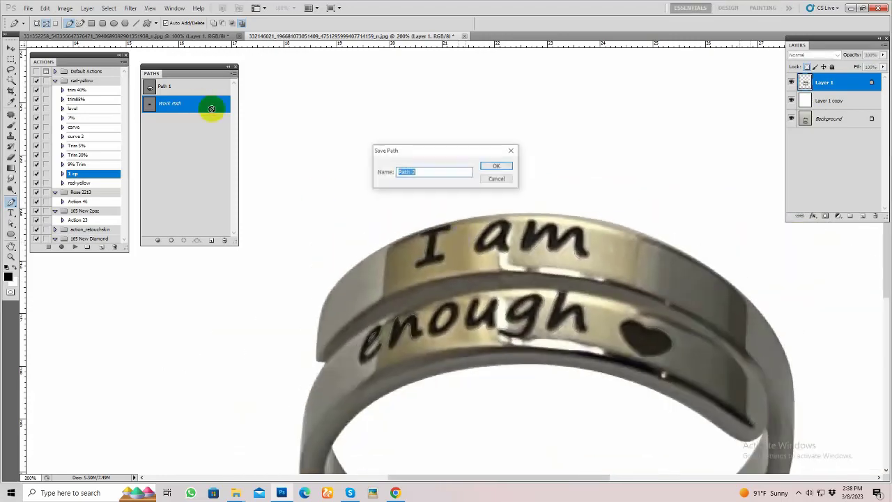
Blacken the lettering with the red-yellow action and begin tracing the inner band.
click(79, 183)
click(75, 247)
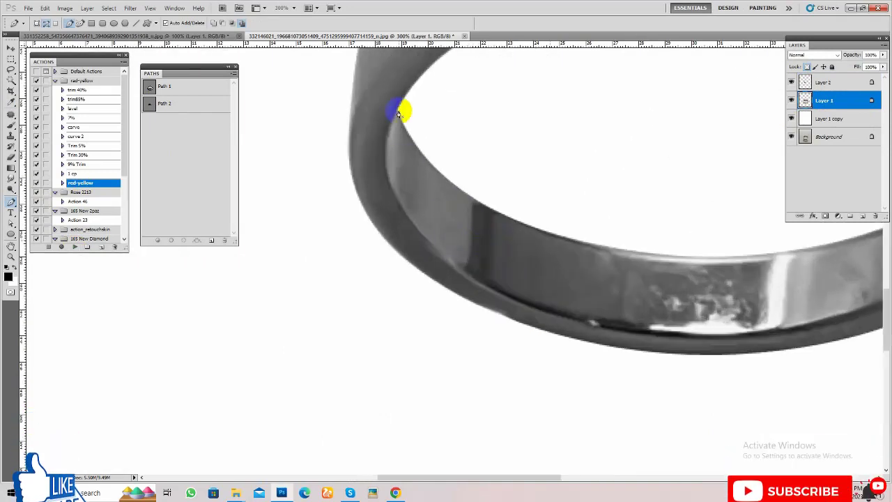
drag(397, 110, 374, 148)
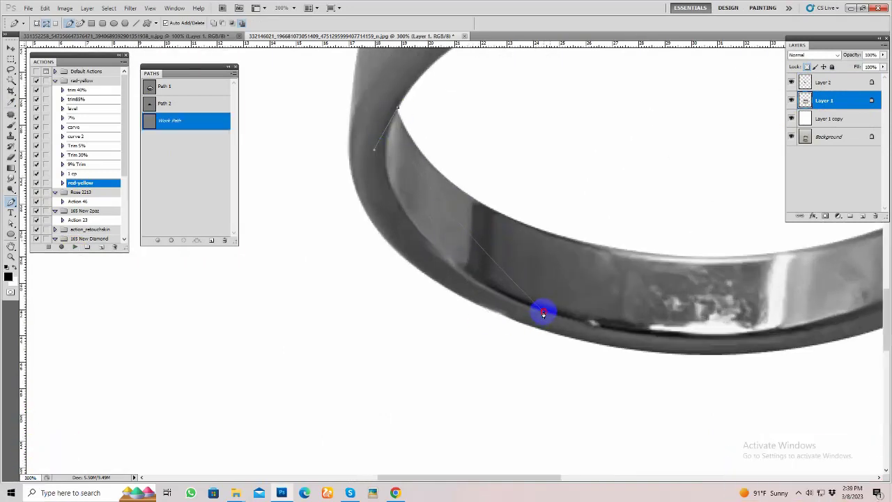
drag(371, 235, 374, 245)
Continue the inner-band path around its far edge and save it as Path 3.
scroll(681, 288, right, 5)
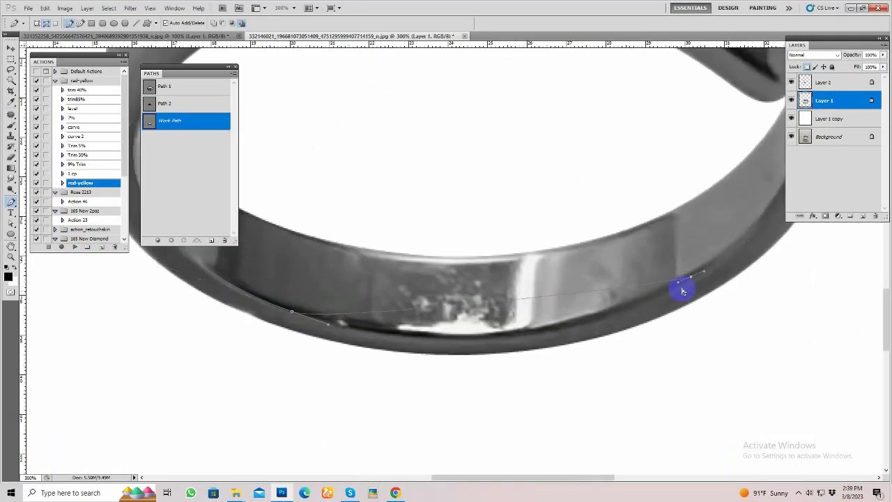
click(514, 378)
scroll(677, 60, up, 5)
drag(693, 185, 667, 69)
key(ctrl+minus)
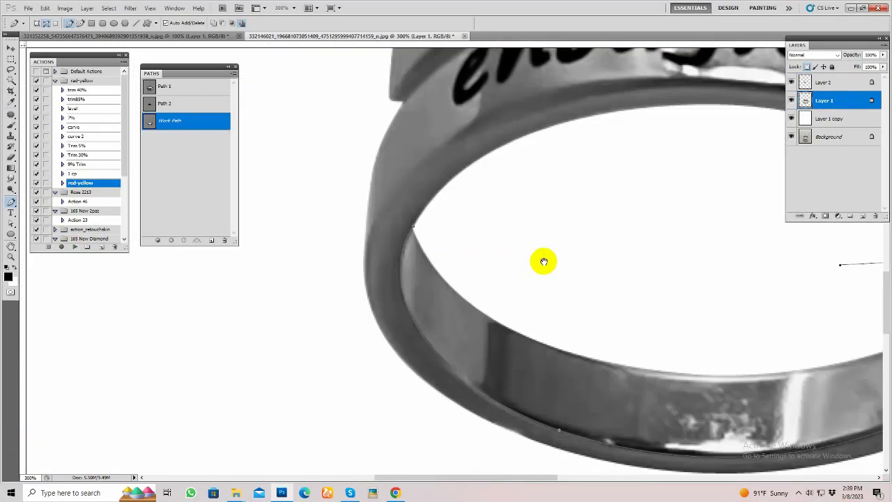
double_click(183, 122)
key(Return)
Start a new Pen path along the inner band's left and bottom edges.
scroll(478, 229, right, 3)
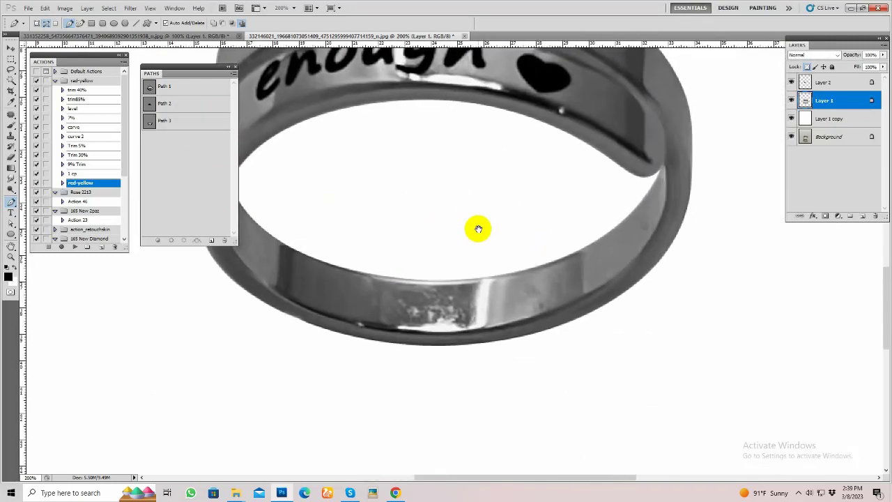
scroll(466, 265, up, 1)
key(ctrl+plus)
key(ctrl+plus)
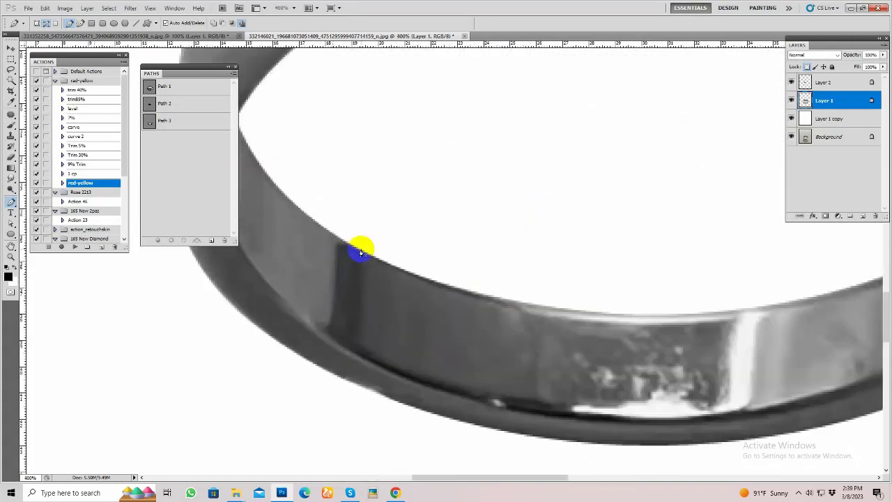
drag(340, 244, 329, 291)
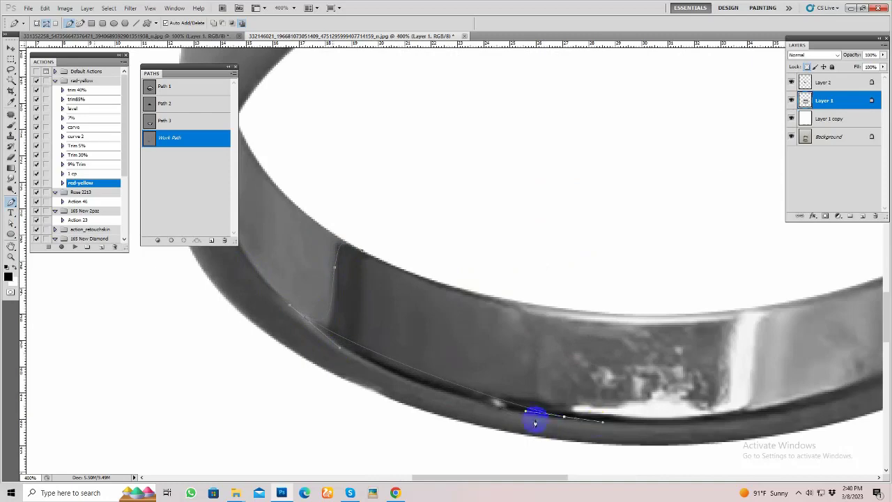
scroll(774, 350, right, 4)
drag(692, 395, 633, 436)
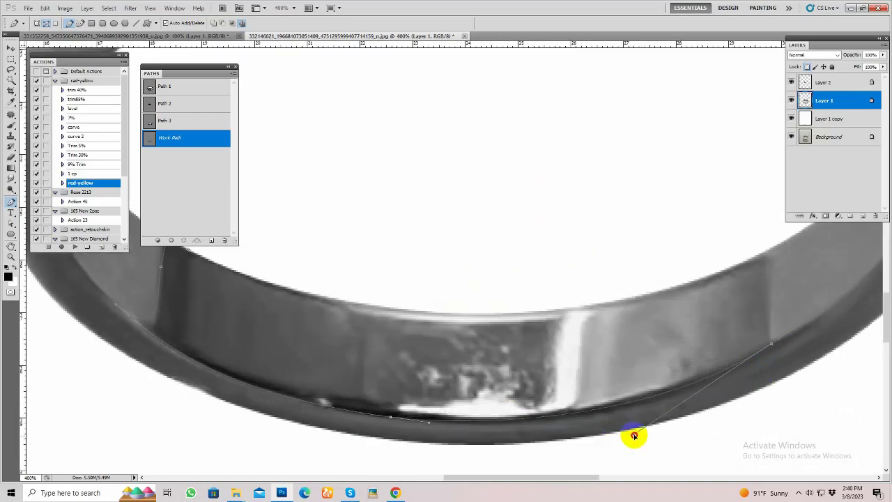
Close the inner-band path, load it as a selection and paint the worn band smooth grey.
click(359, 312)
key(ctrl+minus)
key(Return)
key(b)
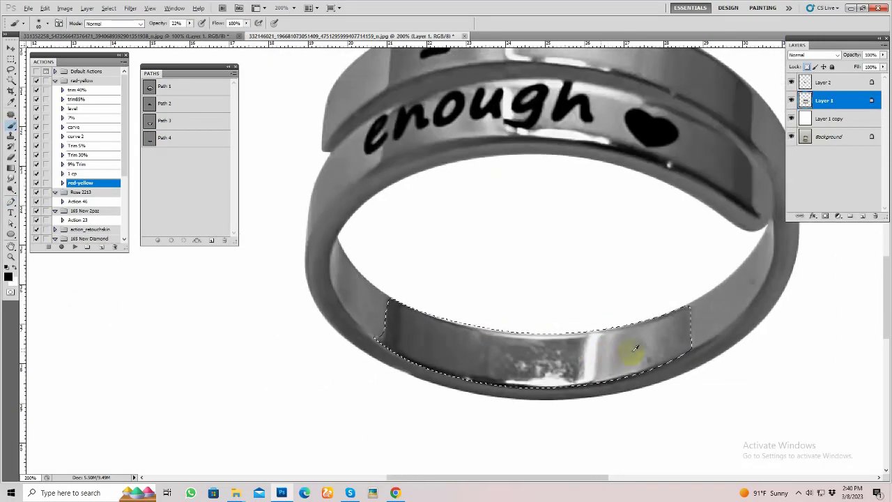
mouse_move(635, 347)
mouse_down()
mouse_move(522, 325)
mouse_move(348, 404)
mouse_up()
key(ctrl+d)
Brighten the ring's highlights with a Levels adjustment.
key(ctrl+l)
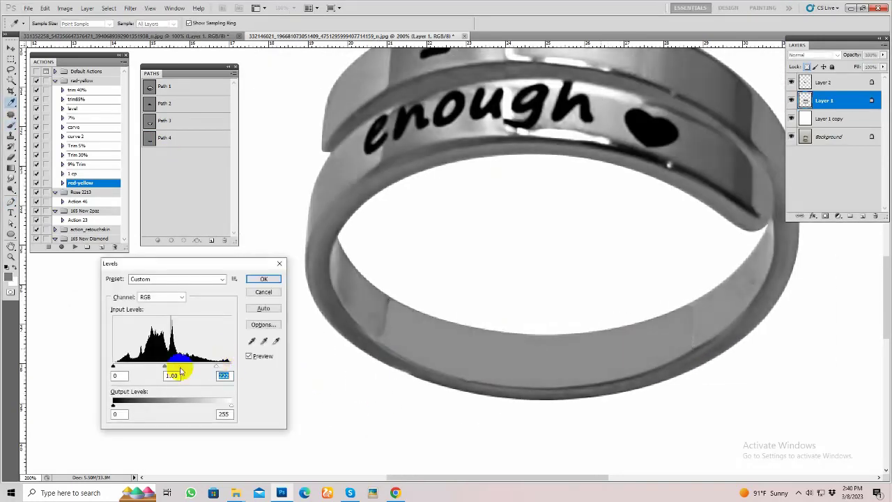
drag(179, 371, 171, 370)
click(264, 279)
click(235, 493)
key(alt+Up)
click(109, 112)
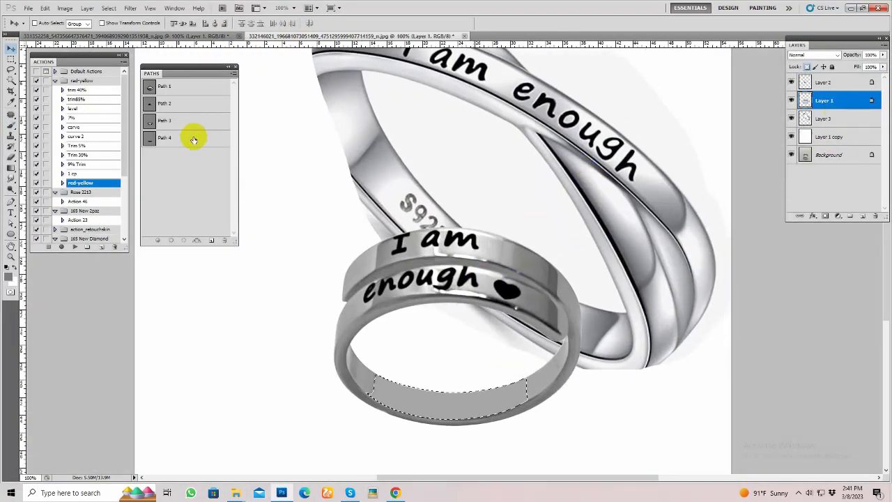
Paint soft grey shading inside the inner band through its outline selection.
key(b)
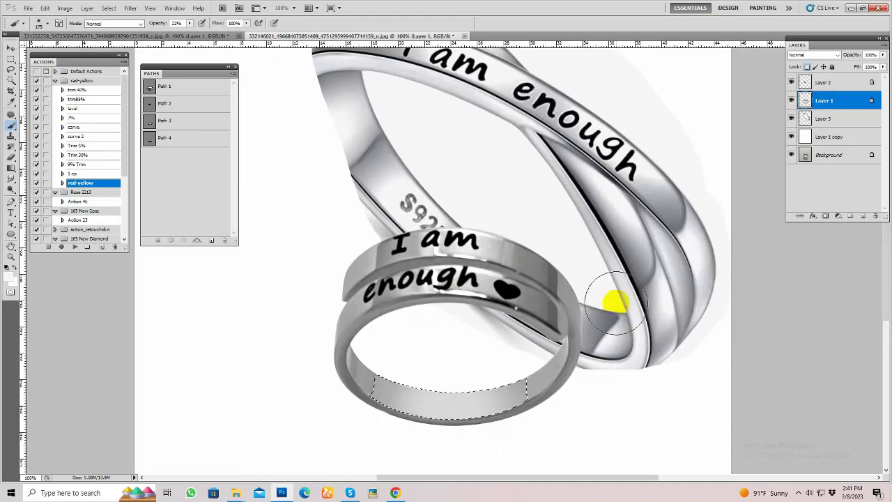
click(174, 122)
click(214, 241)
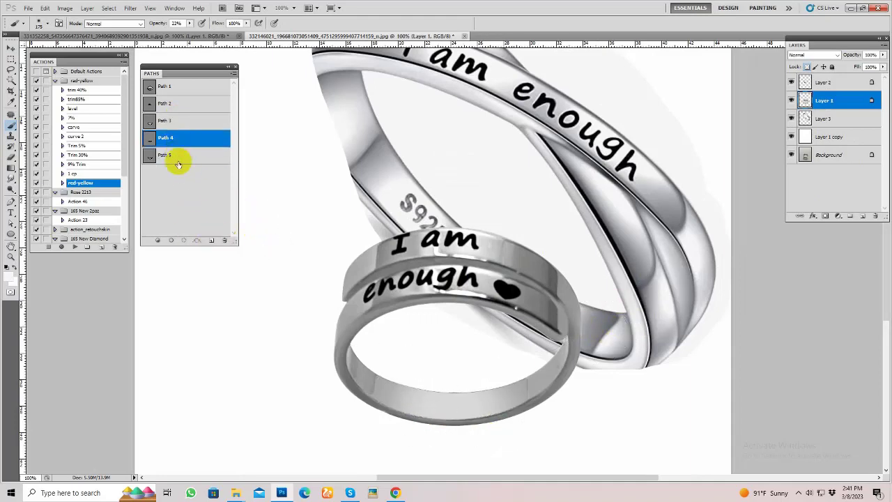
drag(561, 343, 442, 408)
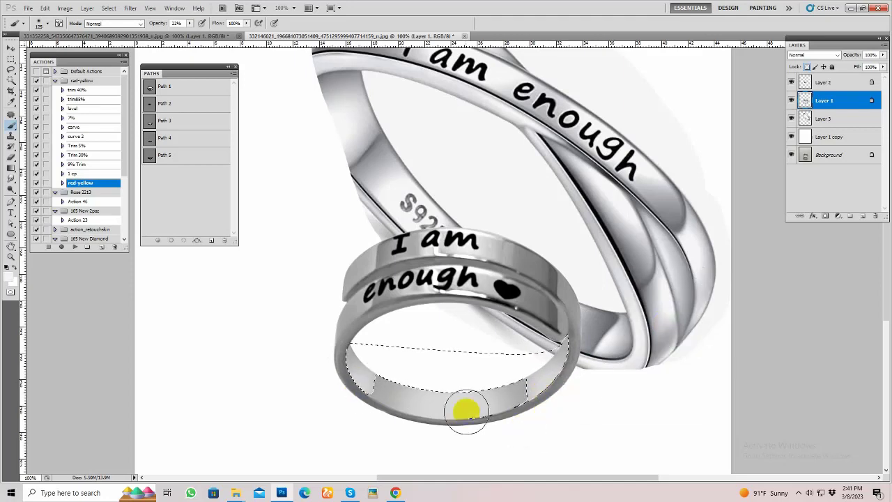
key(bracketright)
key(bracketright)
key(ctrl+d)
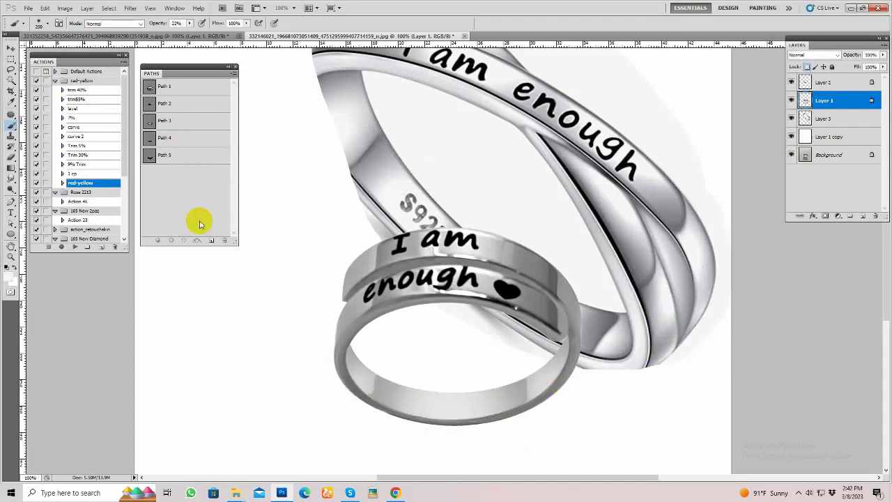
Reload the band selection, paint more shading, and add a new empty layer.
ctrl+click(164, 120)
key(bracketleft)
mouse_move(589, 352)
mouse_down()
mouse_move(354, 327)
mouse_move(577, 314)
mouse_up()
click(862, 216)
key(ctrl+d)
key(bracketleft)
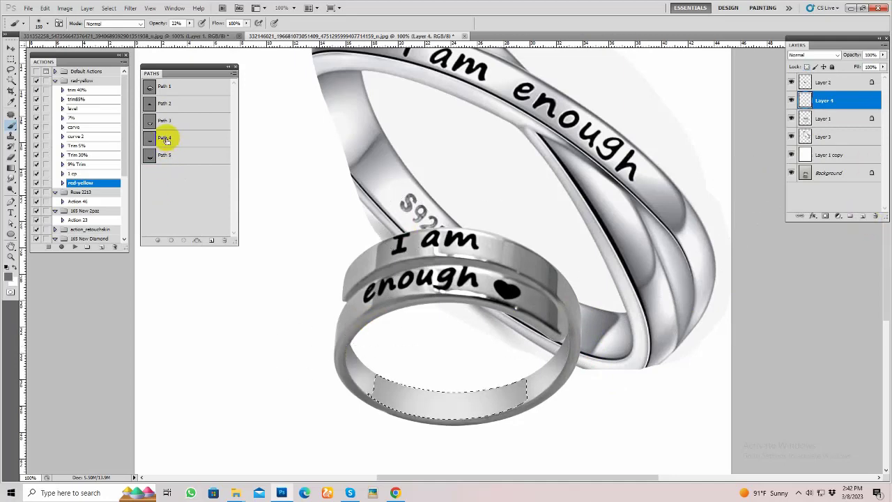
key(bracketright)
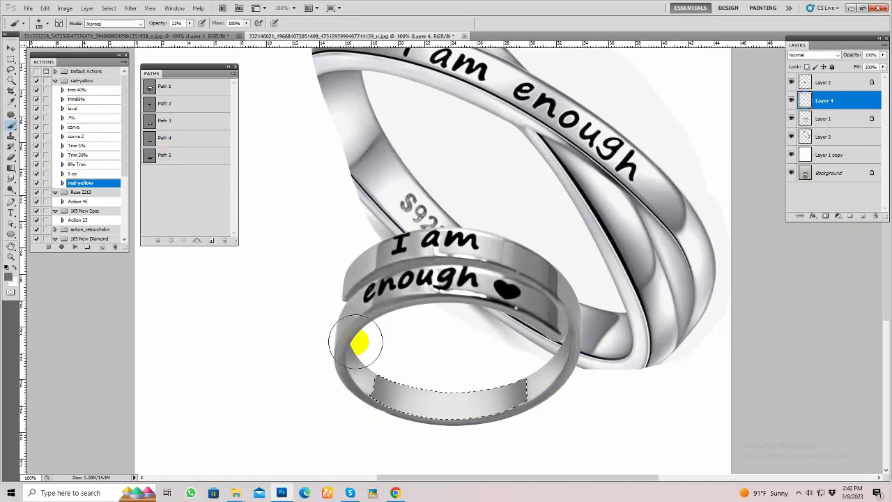
Lasso the dark patch on the band and warp it to follow the band's curve.
key(ctrl+plus)
key(ctrl+plus)
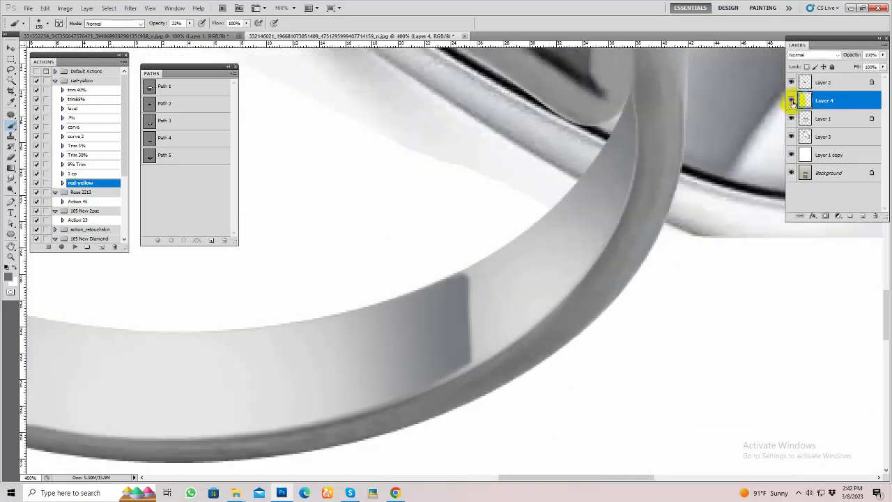
key(l)
drag(529, 312, 214, 313)
key(ctrl+t)
right_click(460, 349)
click(456, 273)
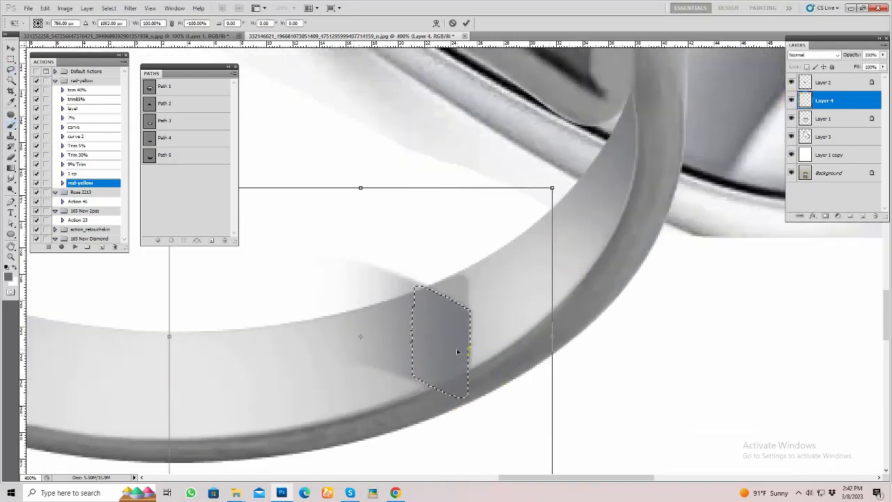
drag(551, 395, 509, 319)
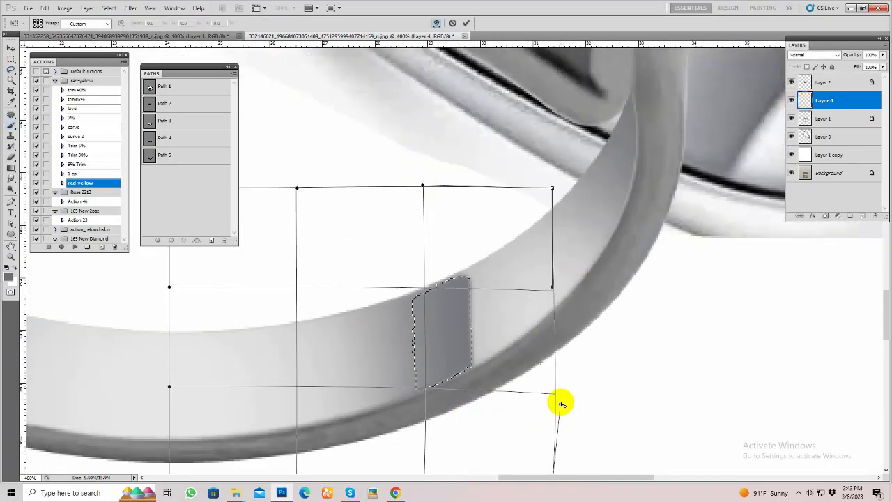
key(Return)
key(ctrl+d)
key(ctrl+minus)
key(ctrl+minus)
Select Layer 1 with the Pen tool, zoomed in on the small ring.
click(827, 118)
key(p)
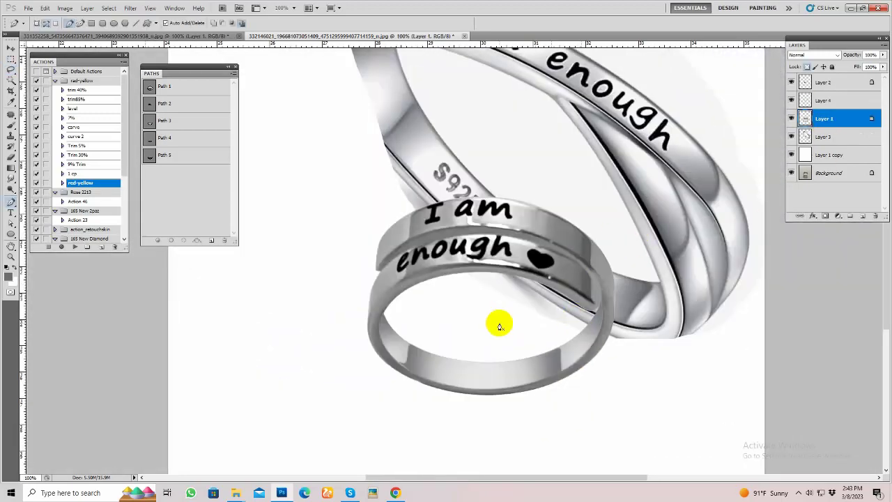
key(ctrl+plus)
Trace a Pen path along the small ring's lower band edge.
drag(466, 254, 500, 261)
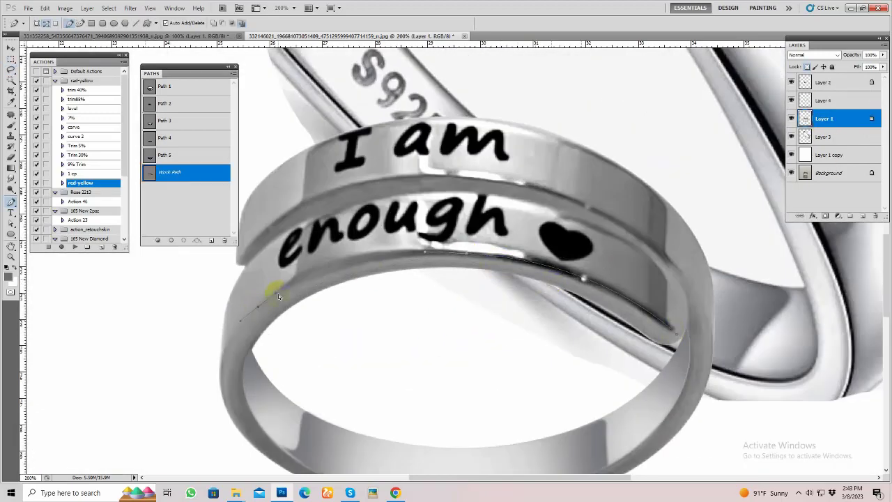
drag(277, 297, 313, 275)
drag(418, 454, 642, 464)
drag(699, 438, 686, 343)
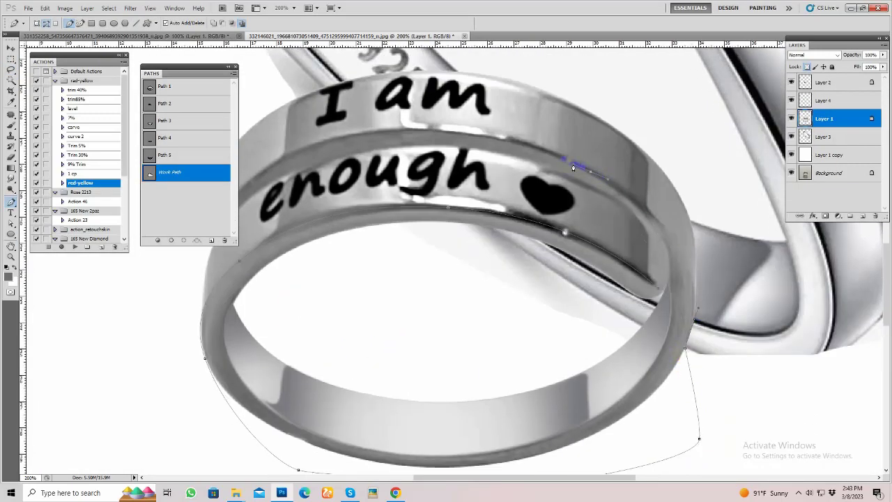
drag(351, 142, 551, 105)
drag(416, 184, 396, 222)
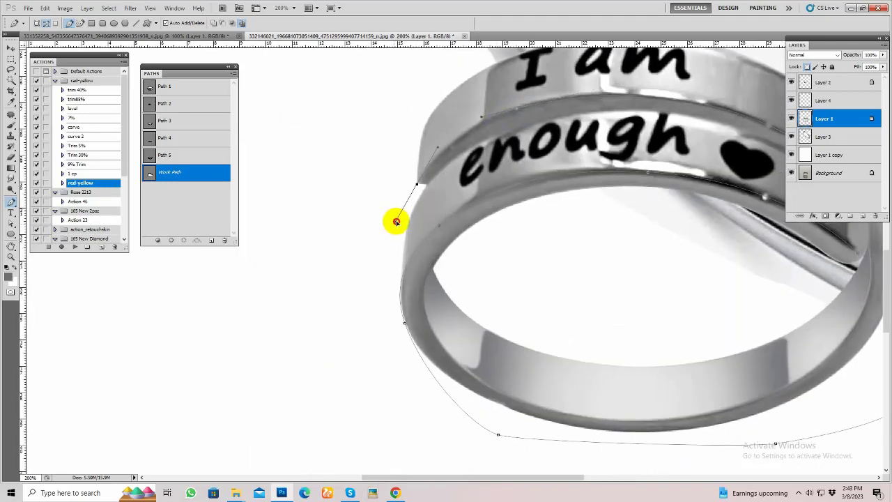
Complete the lower-band outline, save it as Path 6 and load it as a selection.
drag(812, 169, 592, 207)
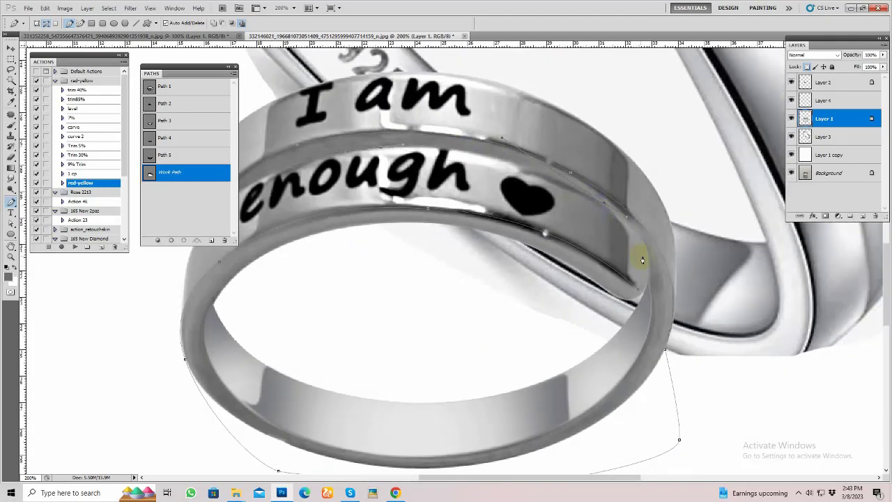
drag(386, 455, 527, 384)
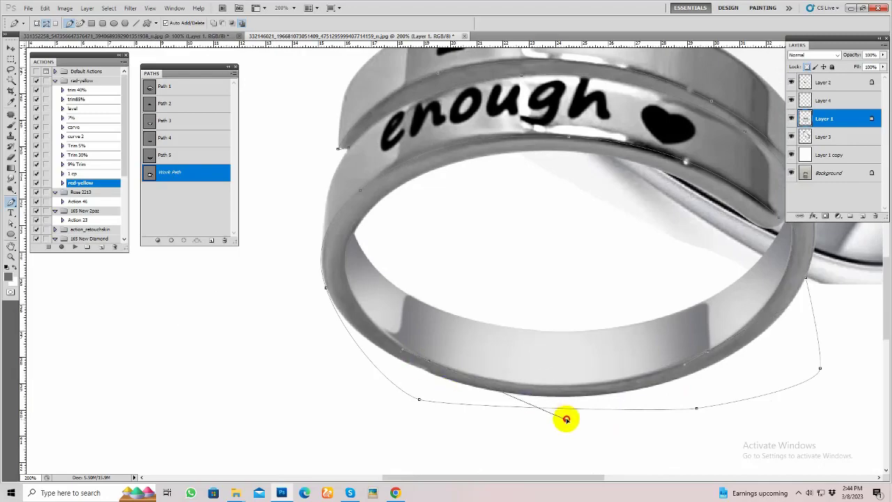
click(420, 176)
drag(677, 214, 580, 207)
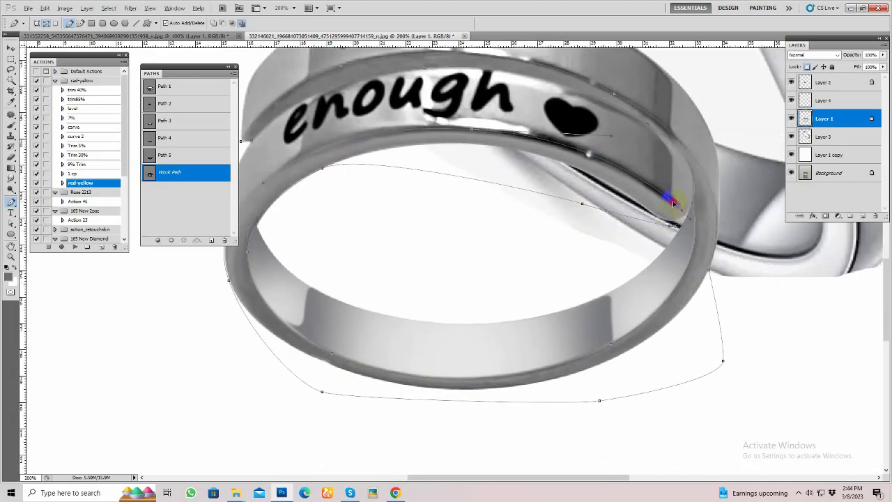
key(ctrl+minus)
ctrl+click(189, 173)
key(b)
drag(530, 125, 432, 225)
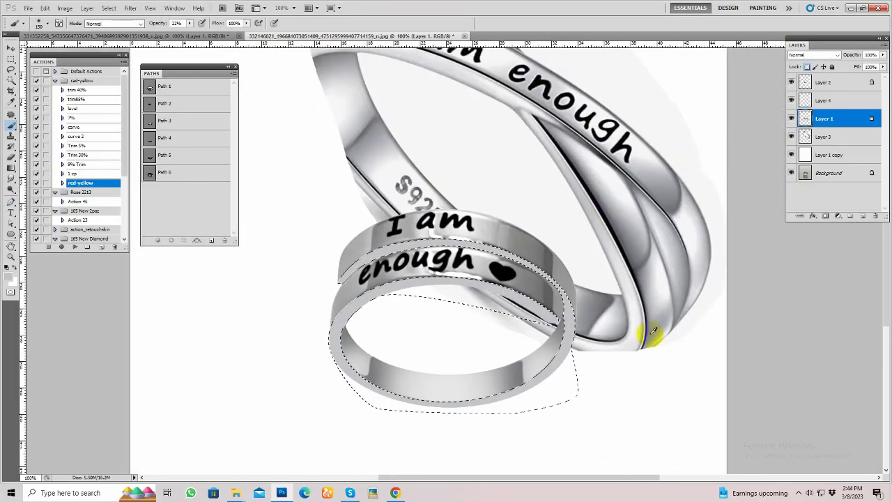
Paint the lower band lighter and save the image as a PSD.
scroll(652, 333, up, 2)
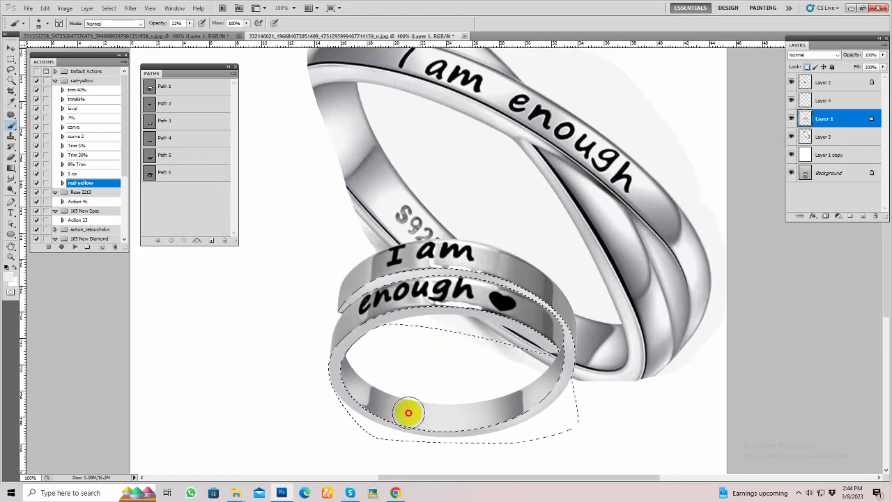
mouse_move(408, 413)
mouse_down()
mouse_move(395, 302)
mouse_move(507, 303)
mouse_move(560, 335)
mouse_up()
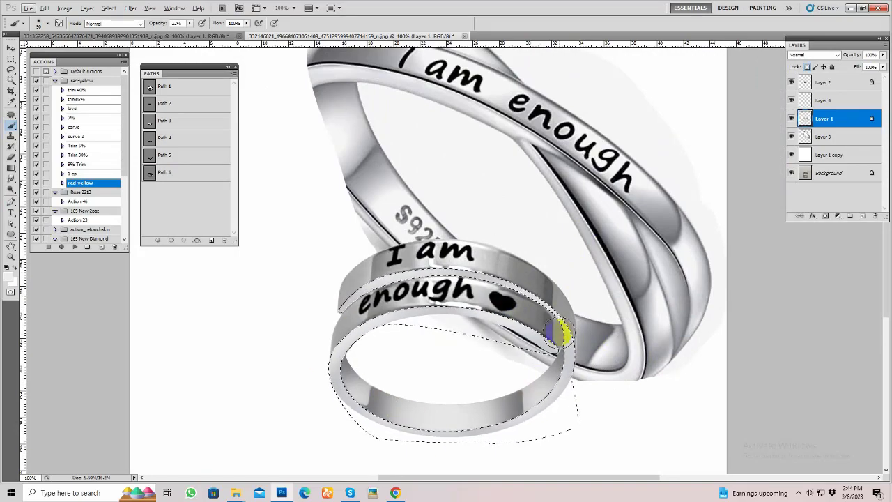
key(ctrl+shift+s)
key(Return)
key(ctrl+minus)
key(ctrl+plus)
key(ctrl+plus)
Trace the band under 'enough' with the Pen and keep it as Path 7.
key(p)
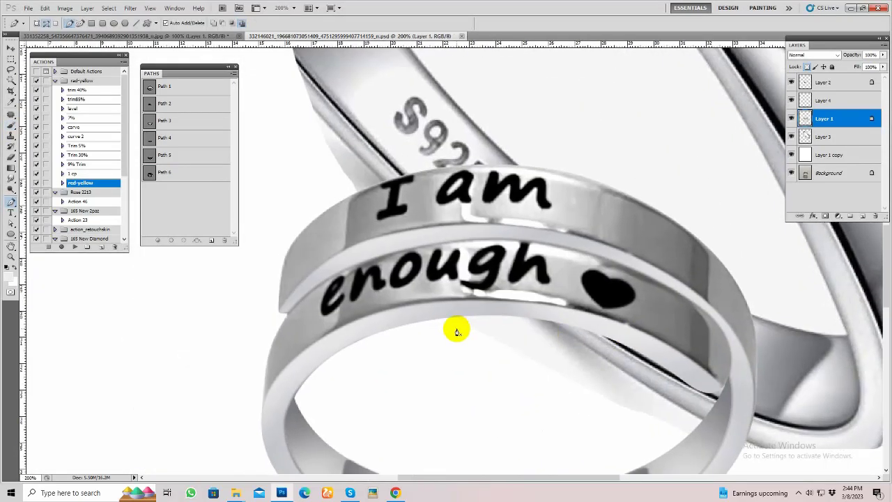
drag(271, 356, 274, 353)
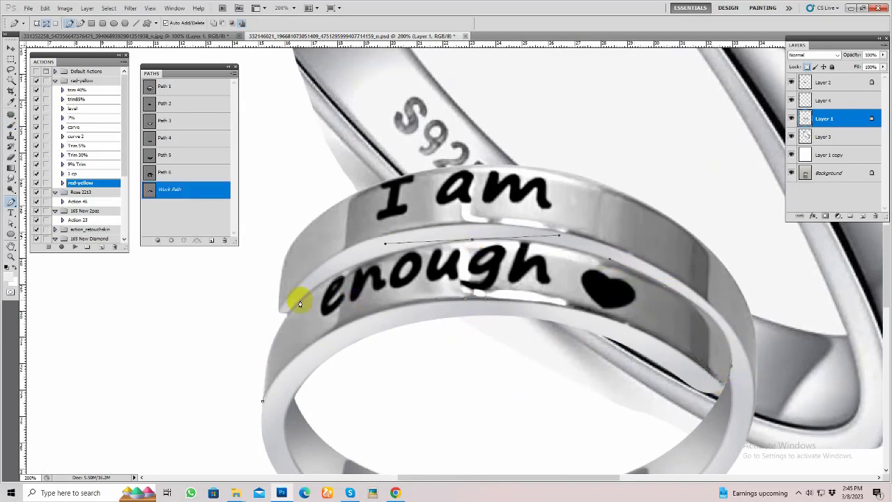
drag(198, 189, 211, 240)
key(ctrl+plus)
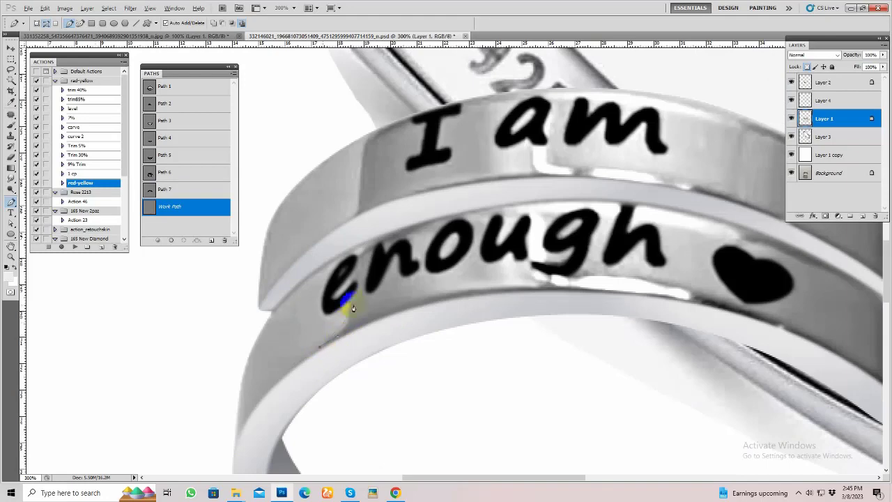
Finish outlining the 'enough' and heart band and brush it smooth silver through the selection.
drag(413, 229, 467, 193)
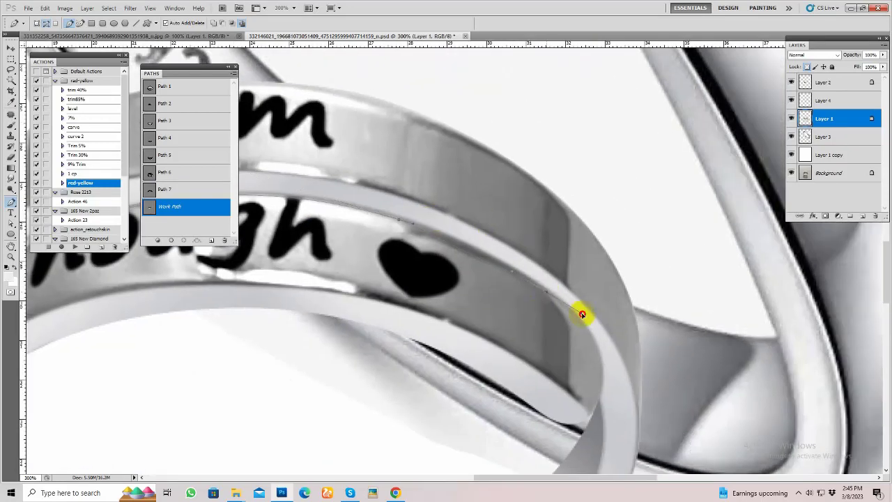
drag(366, 296, 546, 318)
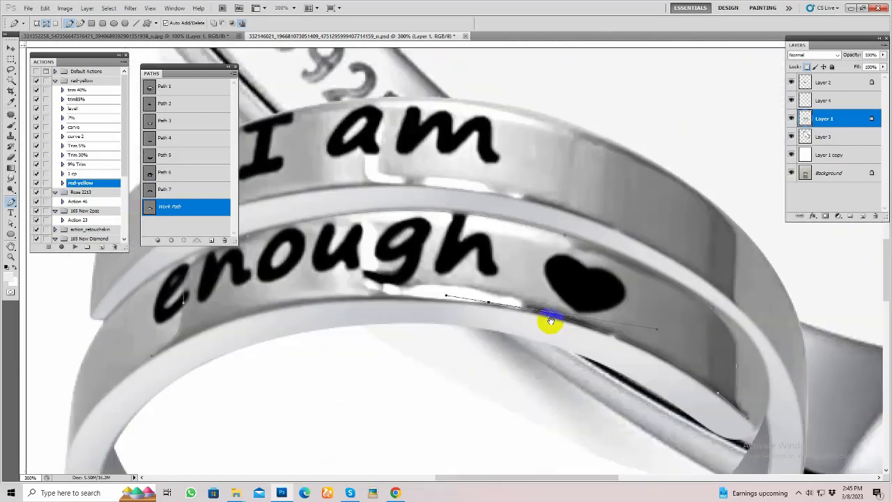
key(ctrl+Return)
click(7, 128)
key(ctrl+minus)
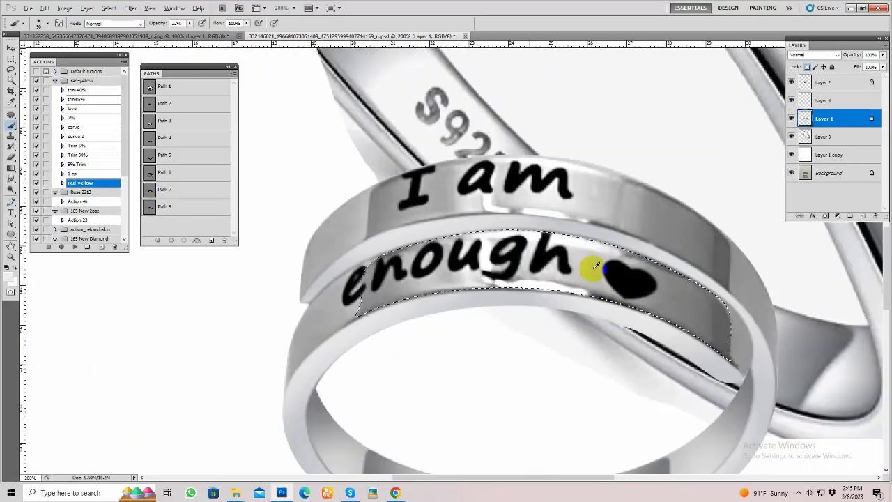
key(ctrl+minus)
drag(563, 242, 550, 294)
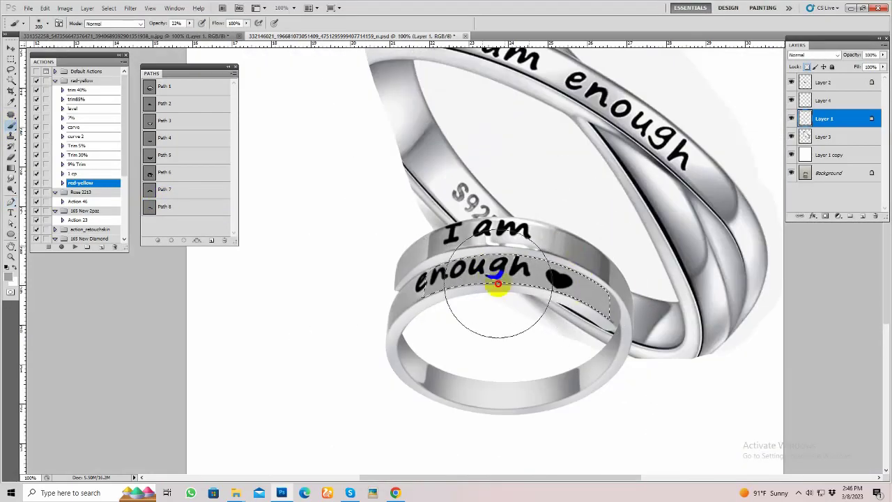
key(ctrl+plus)
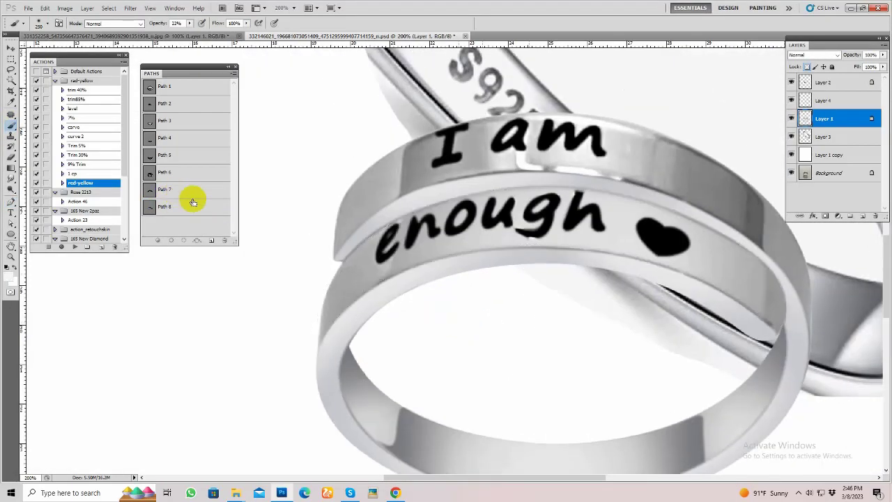
Load Path 9 and paint the small ring's side edges with a 125 brush.
click(192, 239)
key(ctrl+minus)
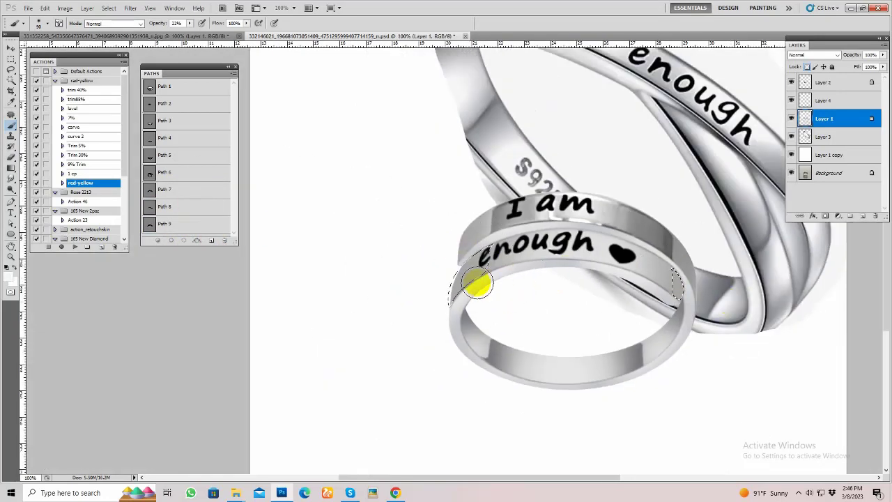
key(bracketleft)
key(bracketleft)
key(bracketleft)
drag(657, 285, 485, 258)
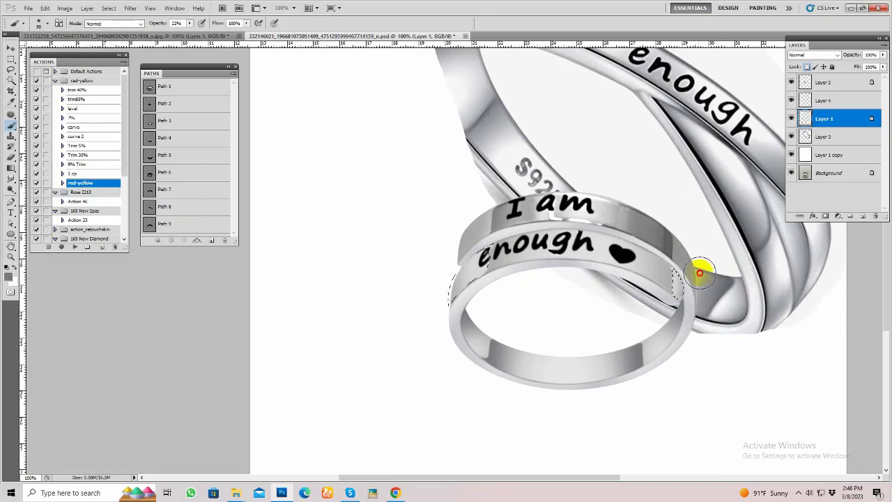
key(p)
key(ctrl+plus)
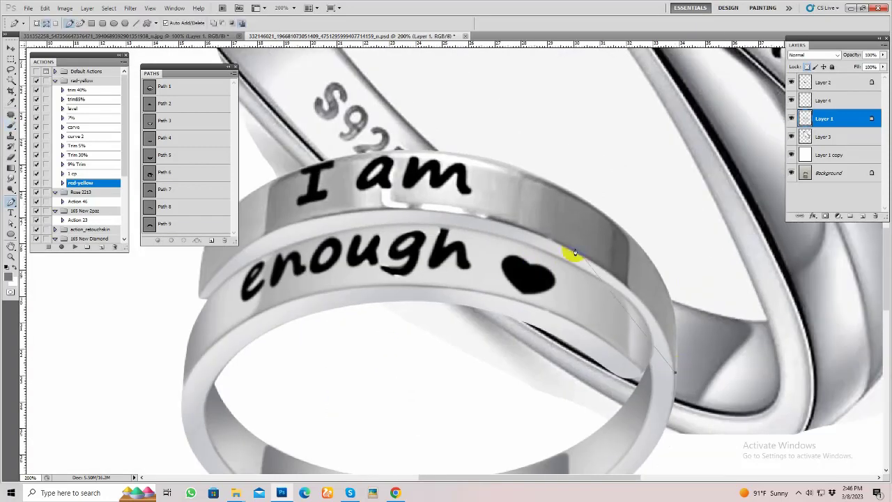
Trace a Pen path around the upper band carrying 'I am'.
click(682, 306)
drag(188, 329, 376, 294)
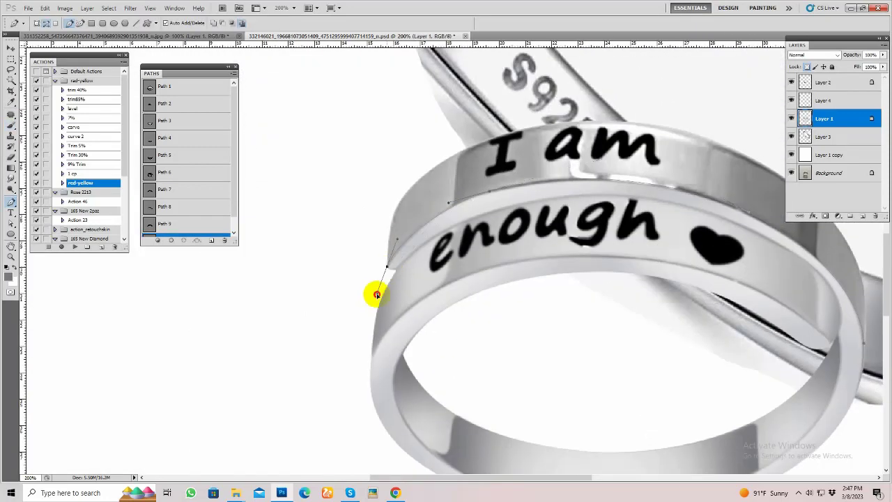
drag(680, 132, 721, 141)
drag(839, 239, 668, 222)
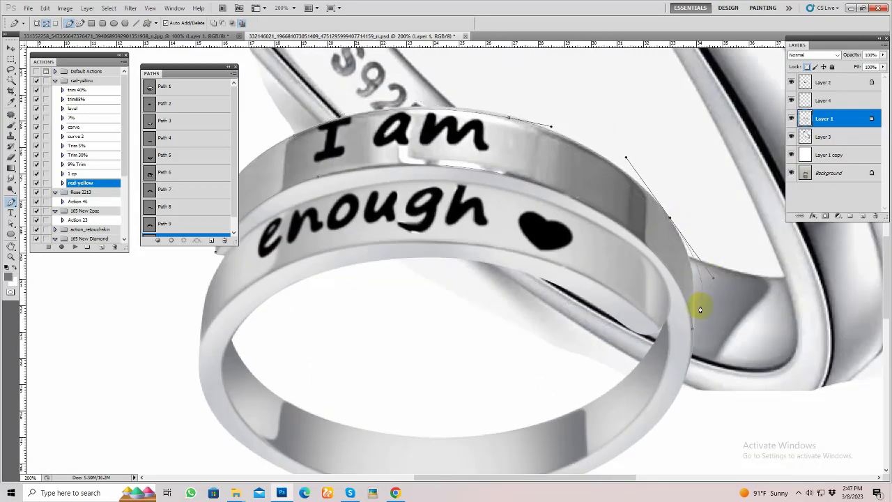
scroll(175, 218, down, 1)
scroll(649, 260, up, 2)
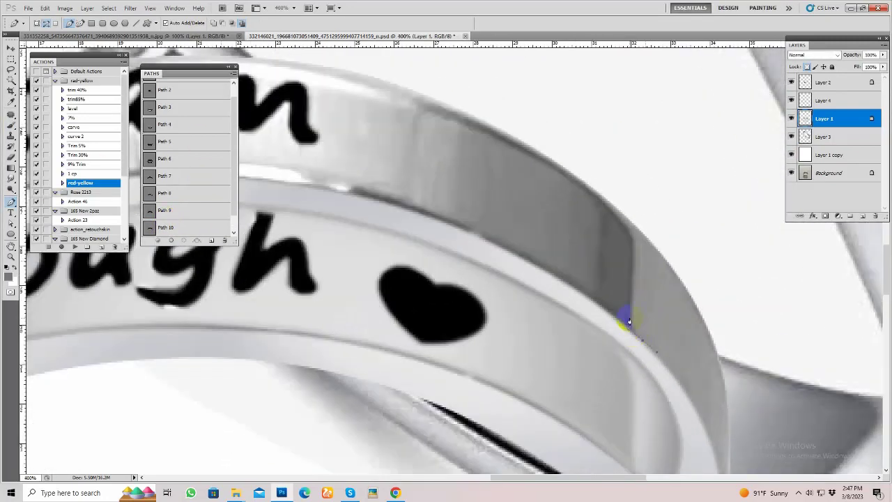
scroll(436, 90, left, 5)
scroll(437, 90, up, 2)
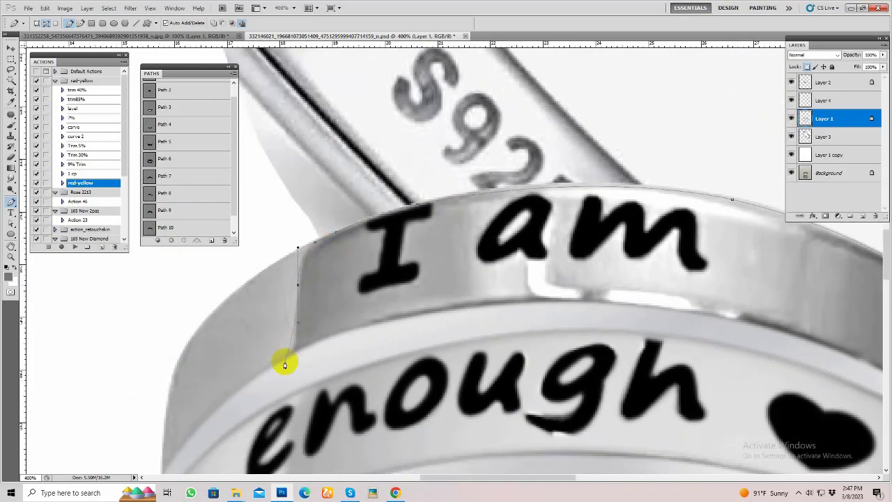
drag(636, 301, 650, 302)
scroll(698, 404, right, 4)
scroll(699, 404, down, 1)
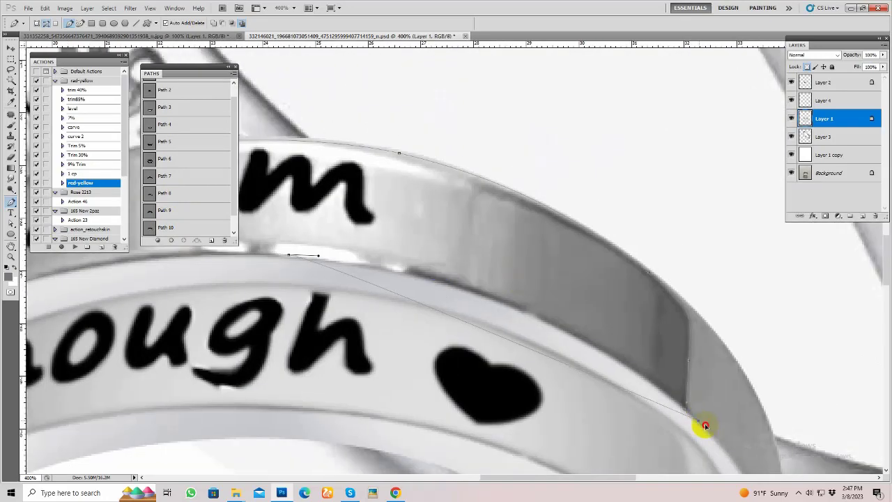
Load the upper-band outline as a selection and feather it.
key(ctrl+minus)
ctrl+click(149, 227)
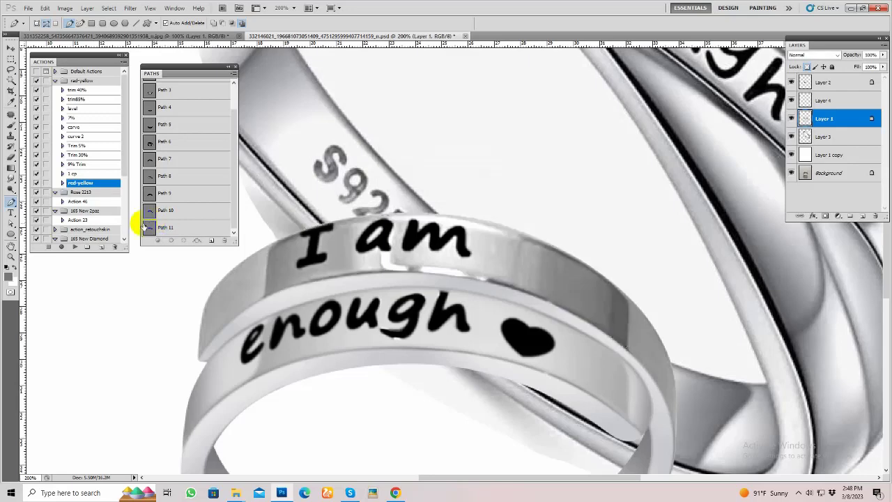
key(shift+F6)
key(Return)
key(ctrl+minus)
Paint over the band near 'am' with an enlarged brush, then deselect.
key(b)
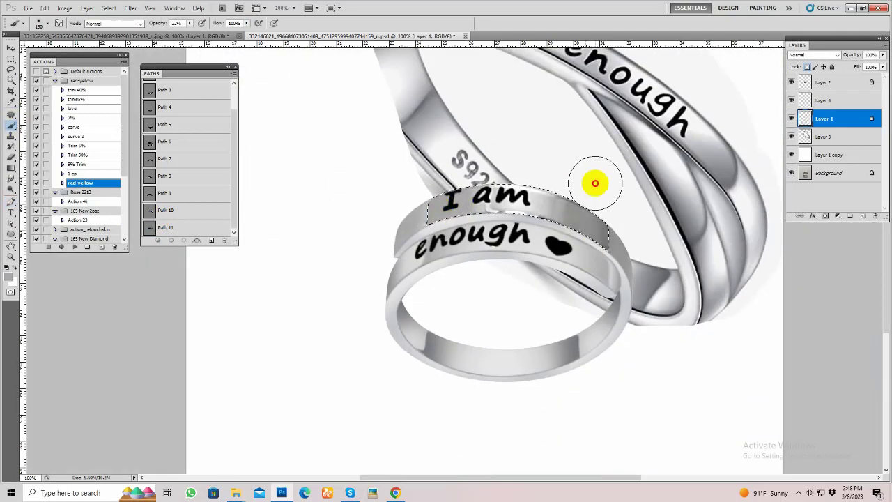
key(bracketright)
key(bracketright)
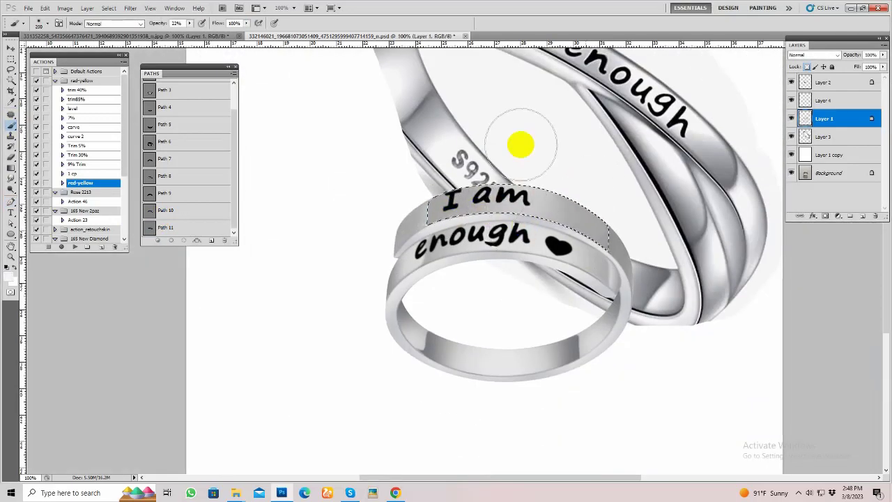
drag(518, 143, 510, 197)
key(ctrl+d)
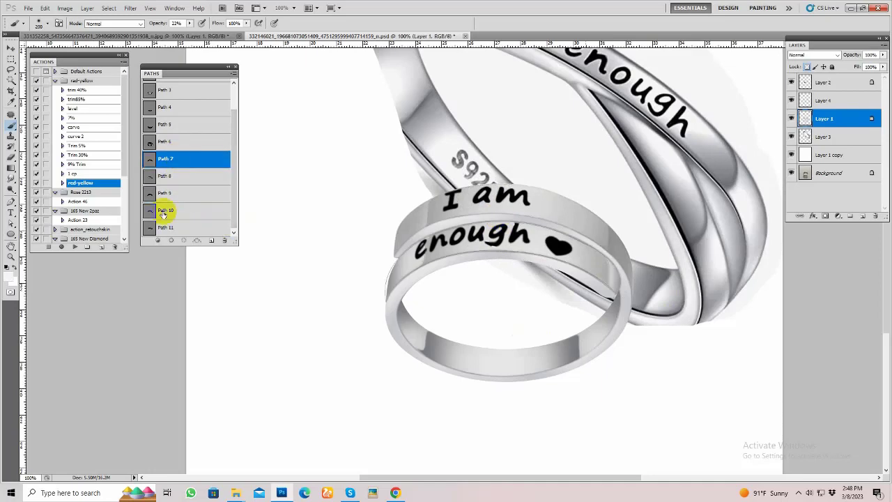
Save Path 10's outline as Path 12, load it, and paint the front ring's edge over the back ring.
click(163, 211)
click(209, 239)
ctrl+click(172, 209)
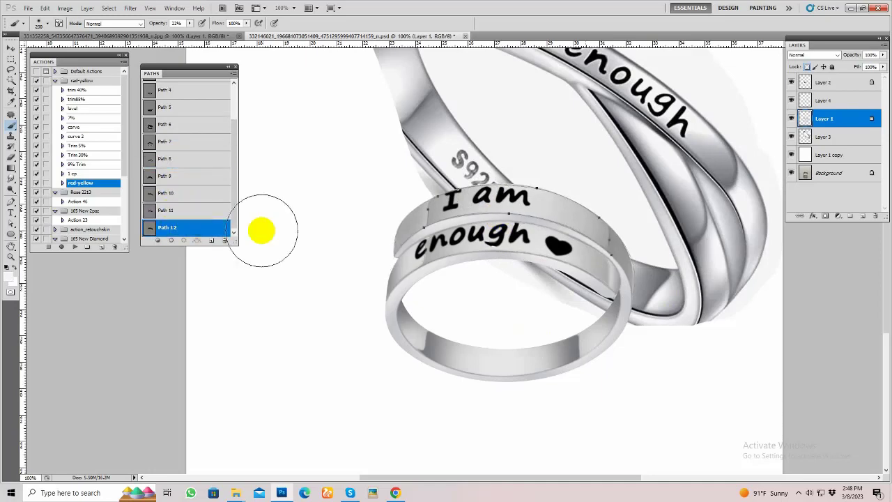
scroll(438, 242, up, 1)
scroll(374, 238, down, 1)
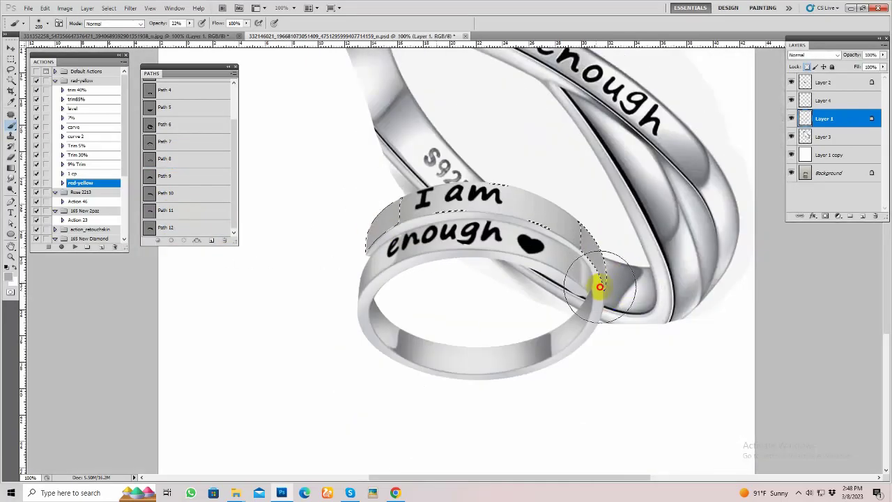
drag(607, 258, 624, 299)
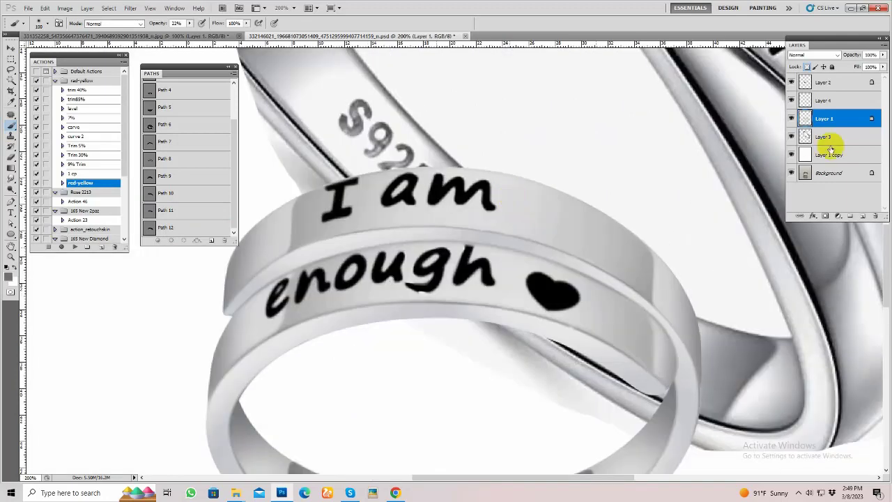
Add new empty Layer 5 and load Path 10 as the front band selection.
click(862, 216)
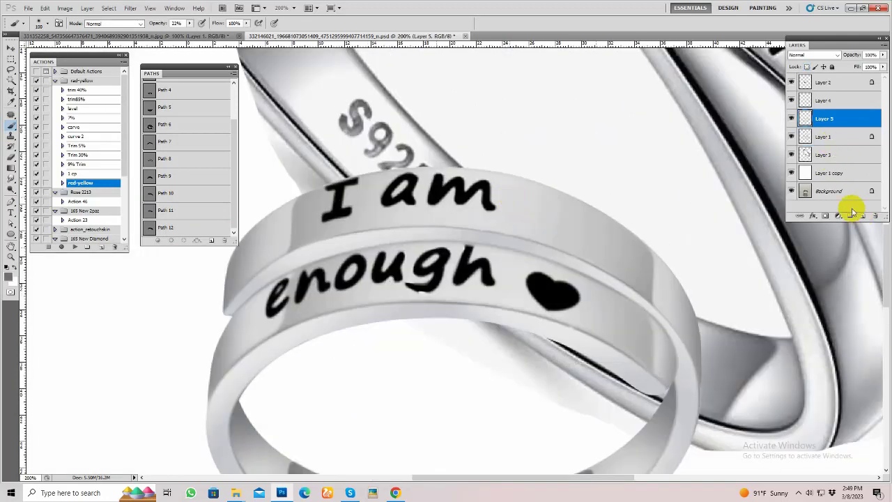
ctrl+click(165, 177)
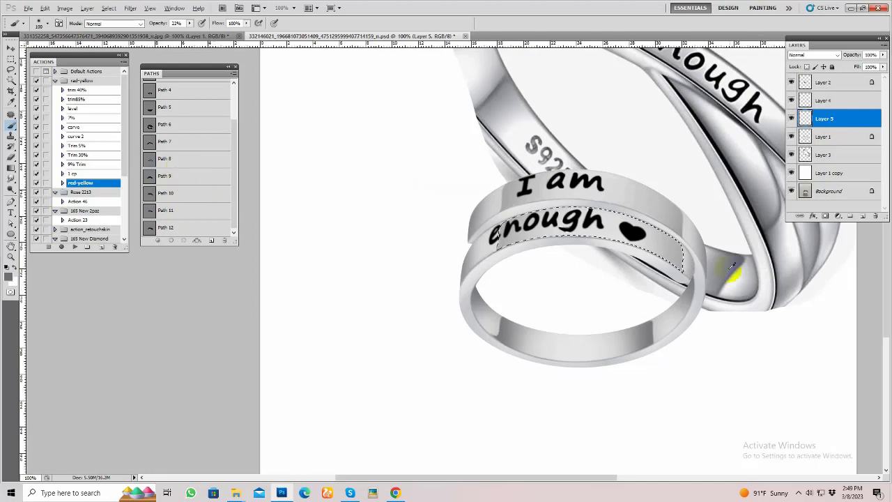
scroll(484, 305, up, 2)
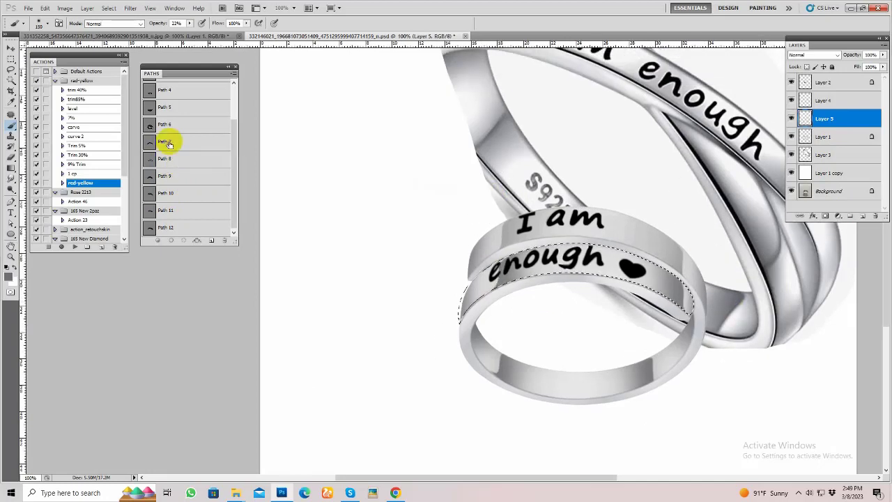
ctrl+click(168, 195)
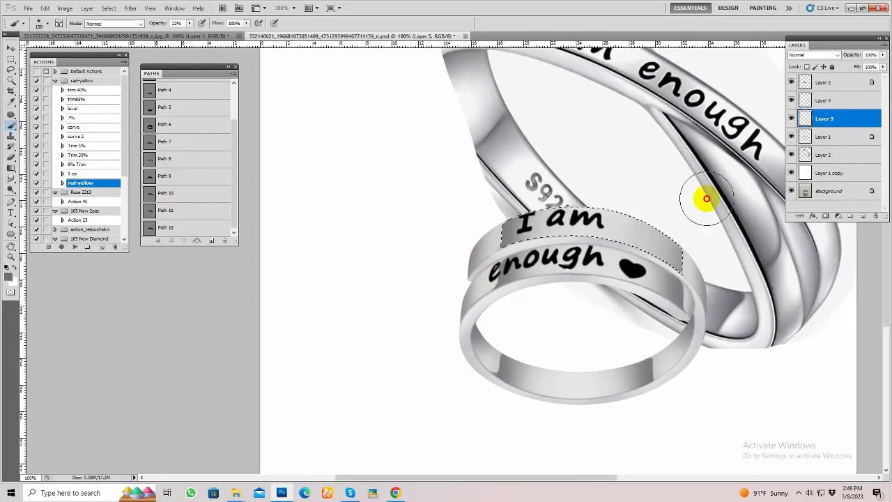
key(p)
key(ctrl+plus)
Remove Layer 4 and start a pen path along the ring's lower edge.
click(791, 101)
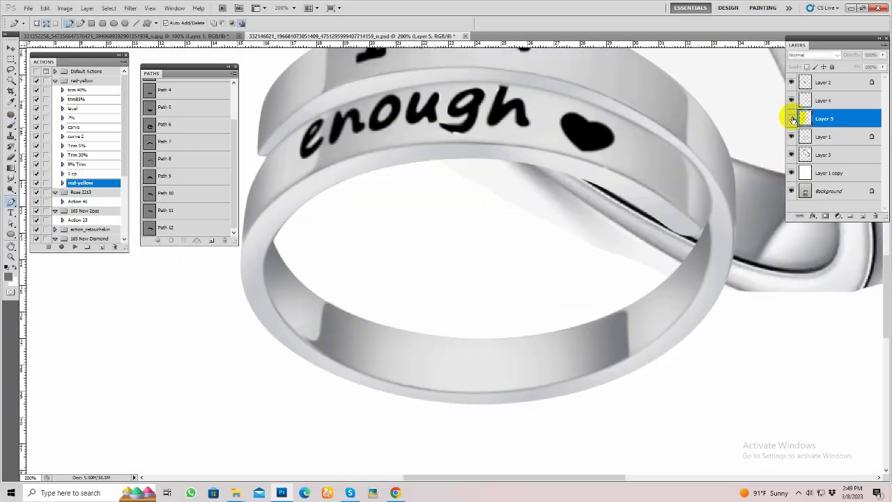
key(ctrl+z)
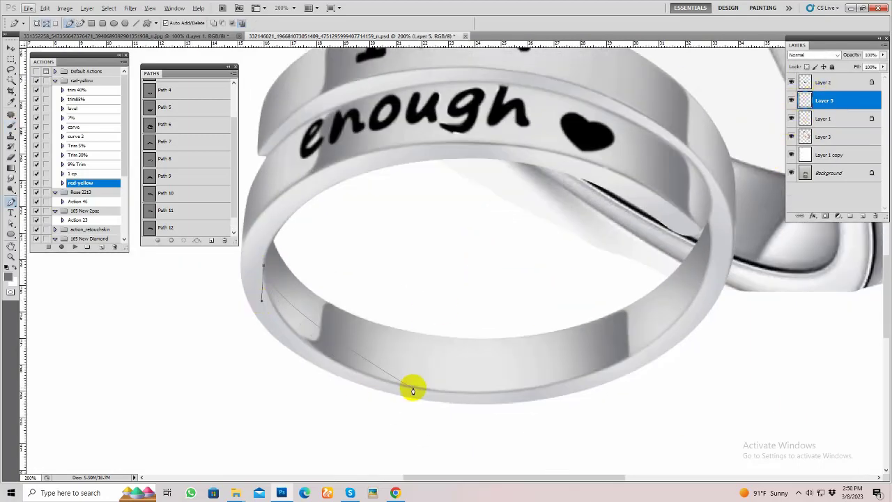
click(426, 402)
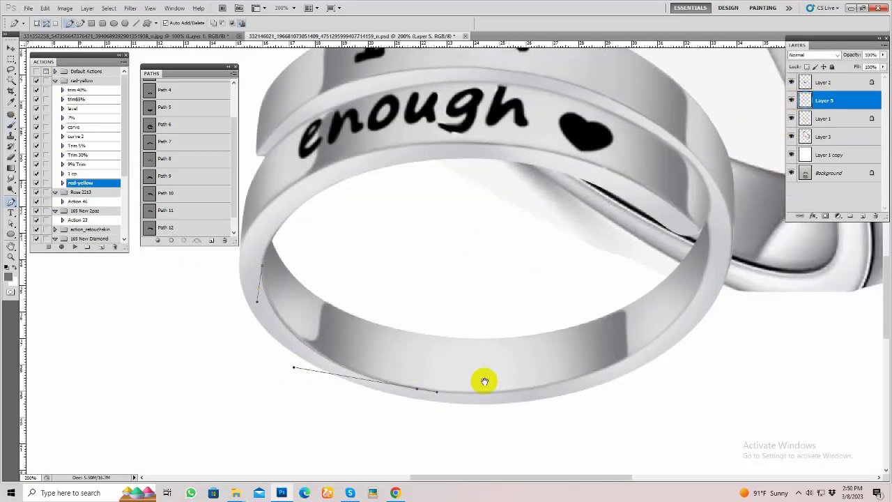
drag(483, 378, 435, 370)
drag(599, 338, 609, 333)
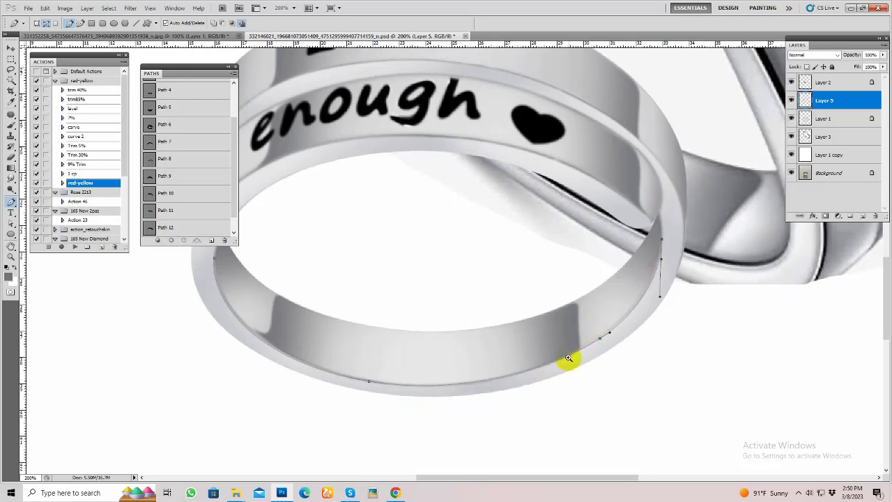
Continue the path beneath the enough band and around the right side, closing it on the first anchor.
scroll(568, 358, up, 1)
scroll(657, 349, left, 3)
drag(357, 317, 379, 327)
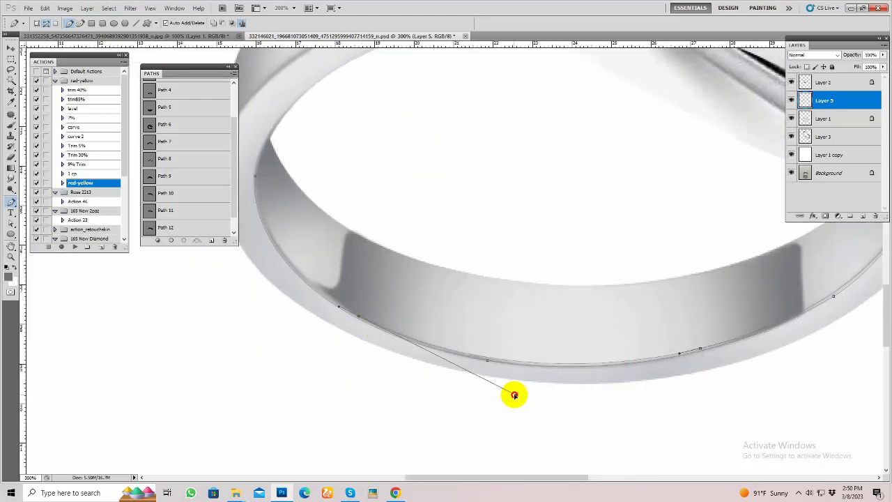
scroll(514, 395, down, 1)
scroll(319, 185, up, 3)
scroll(369, 223, up, 2)
drag(507, 184, 481, 184)
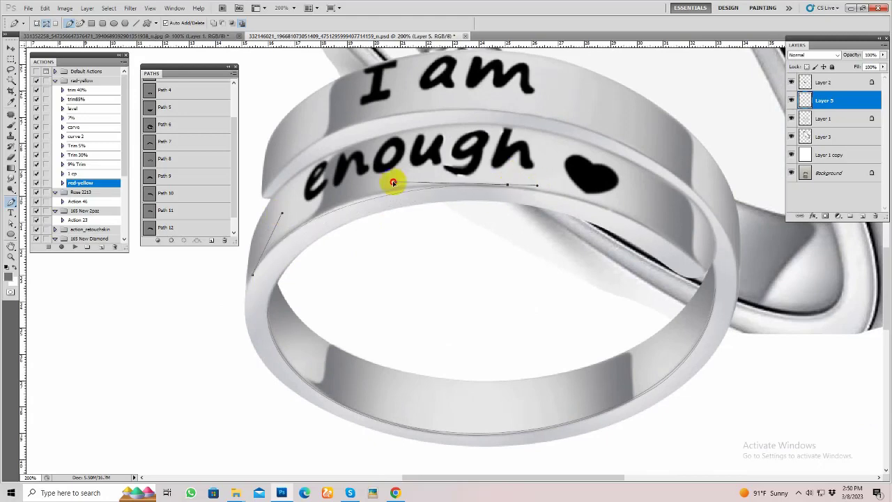
scroll(697, 209, up, 1)
scroll(325, 302, left, 3)
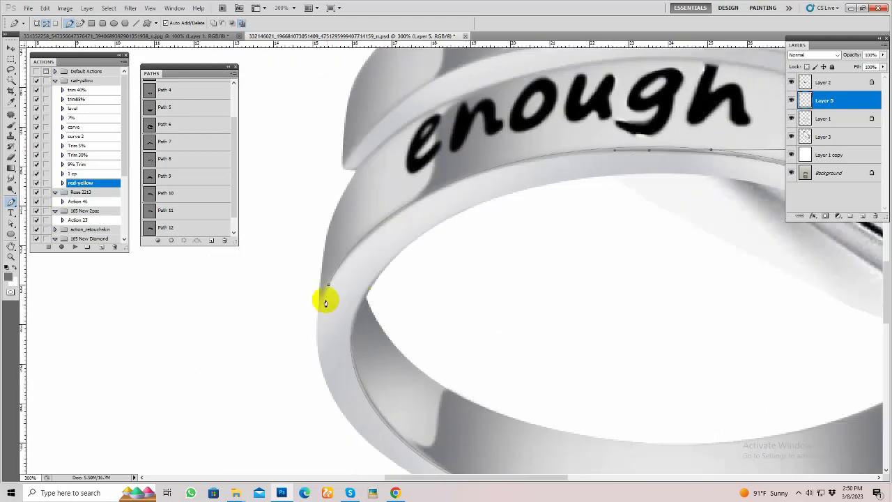
scroll(354, 258, up, 5)
drag(448, 219, 454, 220)
scroll(714, 372, up, 1)
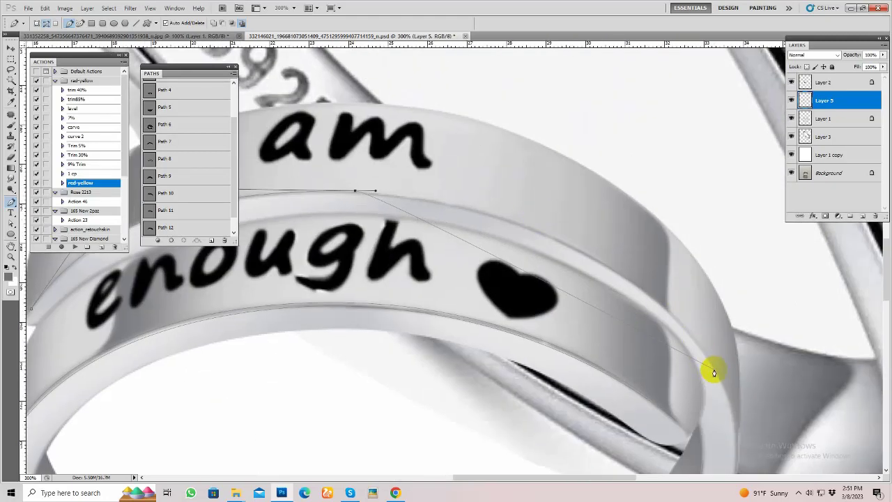
drag(713, 371, 686, 325)
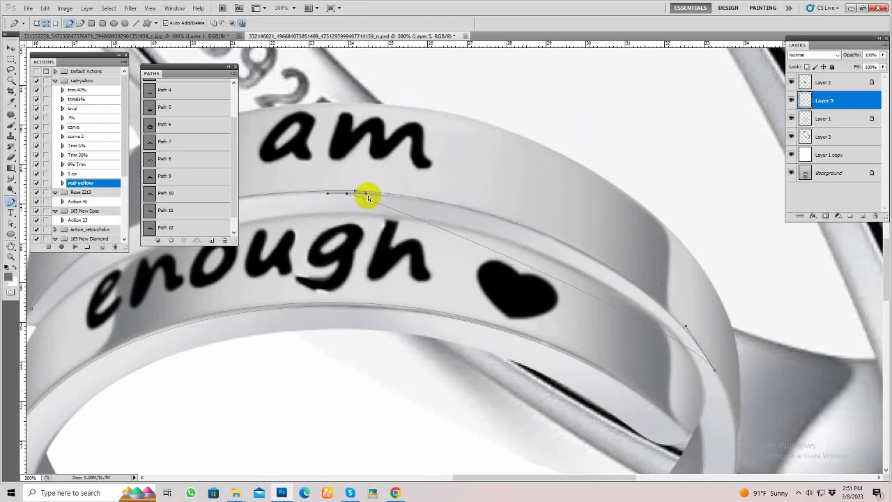
drag(367, 195, 577, 203)
scroll(242, 317, down, 1)
Add a new layer and load the path as a feathered selection.
alt+click(215, 354)
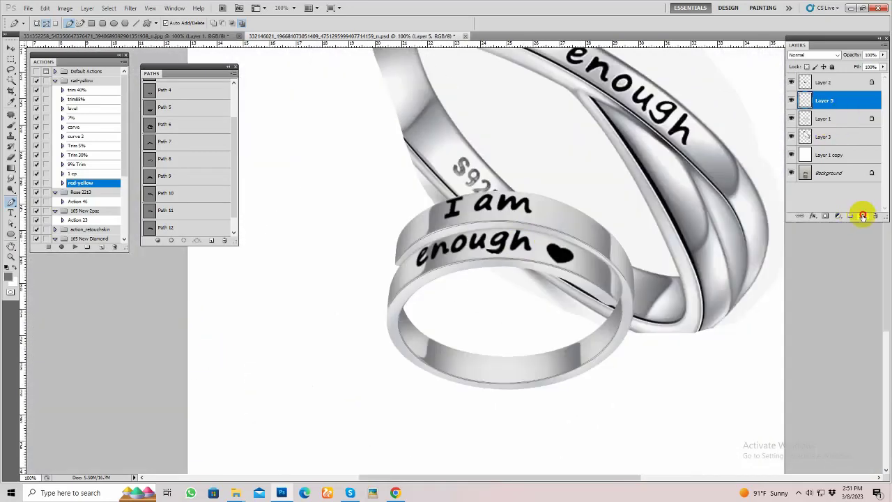
click(862, 216)
key(ctrl+Return)
key(shift+F6)
key(Return)
Apply Levels to brighten Layer 1's metal highlights and darken Layer 5's shadows.
click(824, 136)
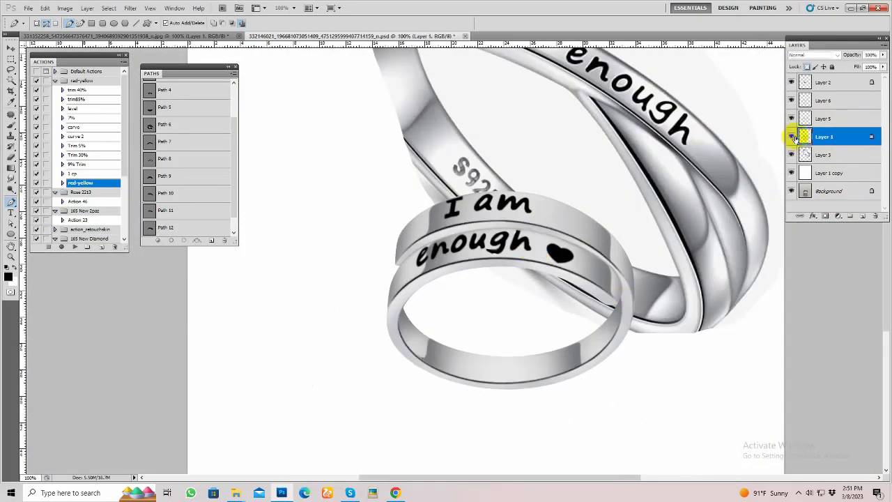
key(ctrl+l)
drag(231, 366, 222, 367)
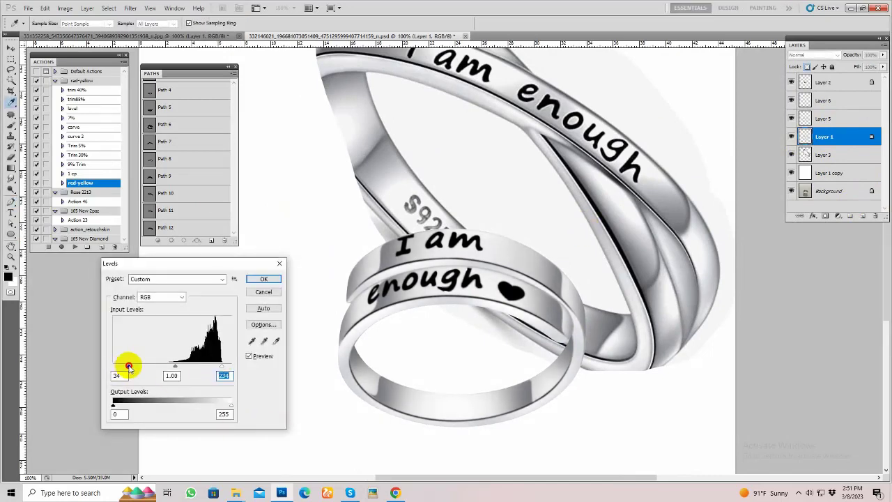
click(263, 279)
click(845, 119)
key(ctrl+l)
drag(113, 366, 124, 366)
click(264, 282)
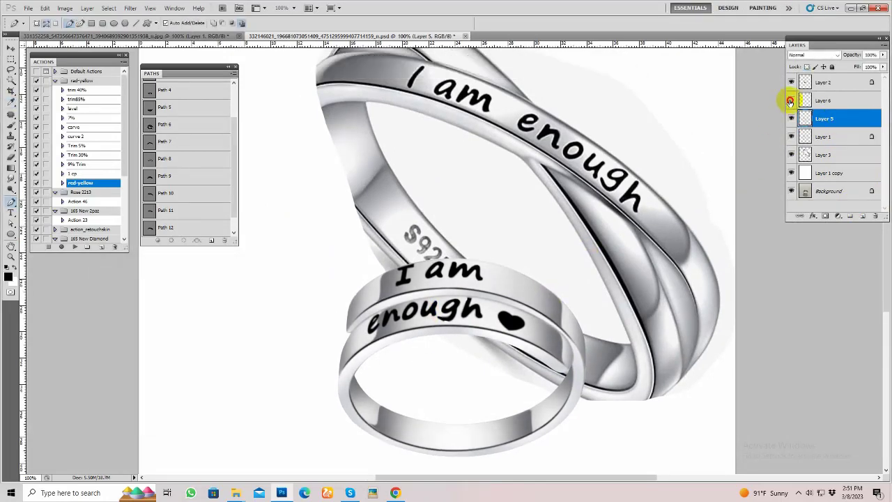
Try a Photo Filter on Layers 1 and 5, undo it, and minimize Photoshop.
click(790, 137)
scroll(475, 264, up, 2)
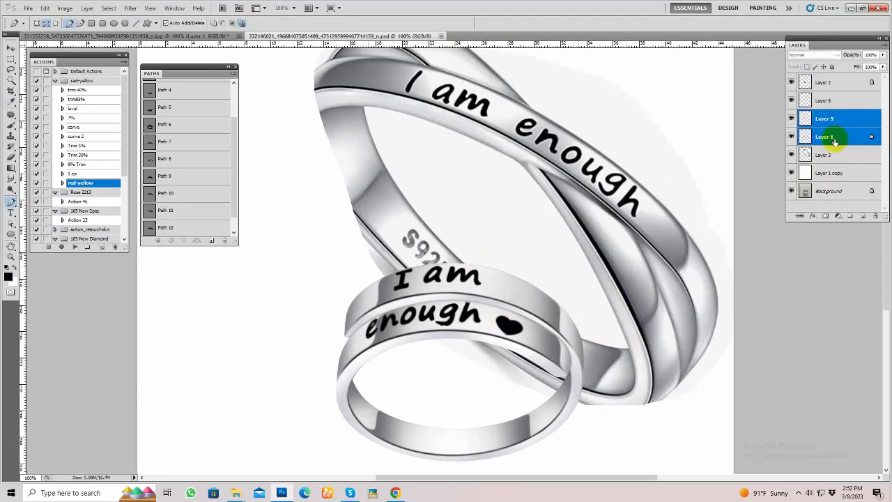
drag(836, 119, 863, 216)
click(827, 216)
click(828, 312)
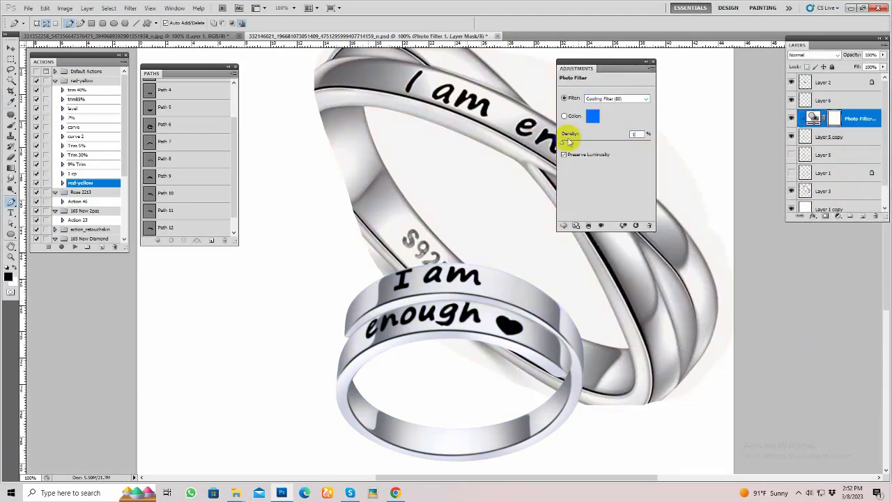
click(652, 61)
key(ctrl+minus)
key(ctrl+alt+z)
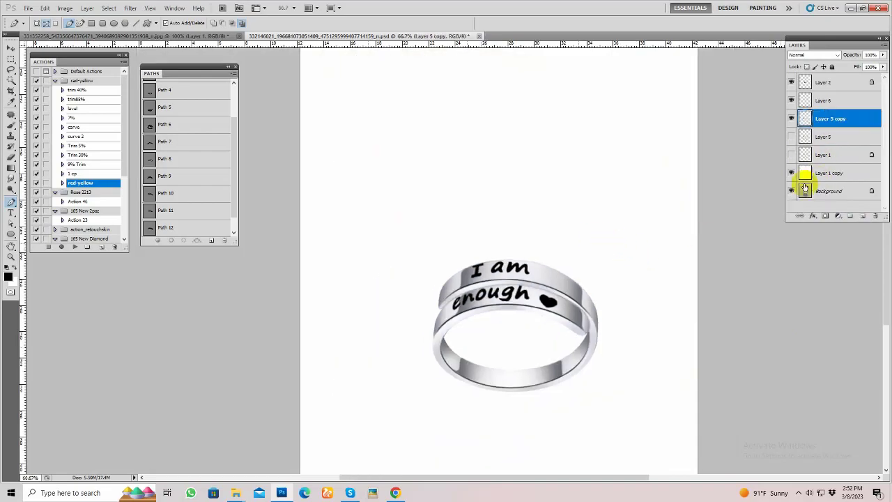
key(ctrl+alt+z)
click(850, 8)
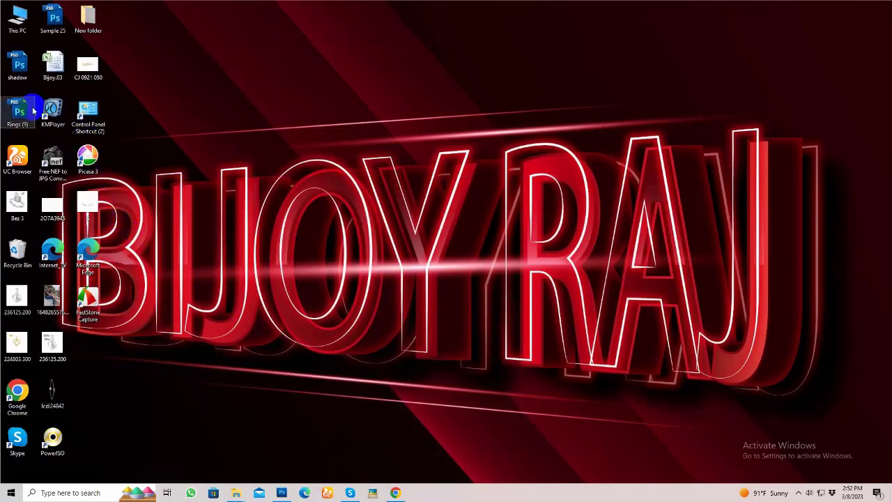
Drag the shadow from shadow.psd under the ring and shrink it with Free Transform to fit.
double_click(19, 64)
key(v)
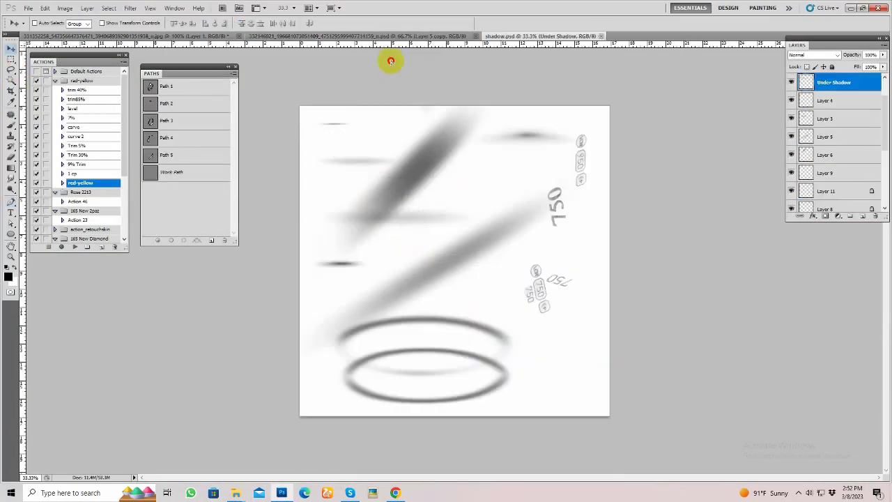
drag(432, 267, 585, 347)
key(ctrl+t)
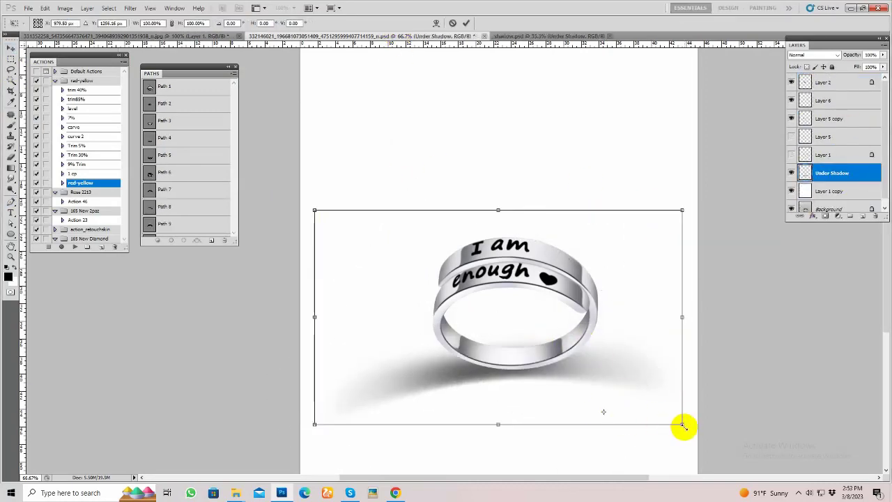
drag(682, 369, 588, 392)
key(Return)
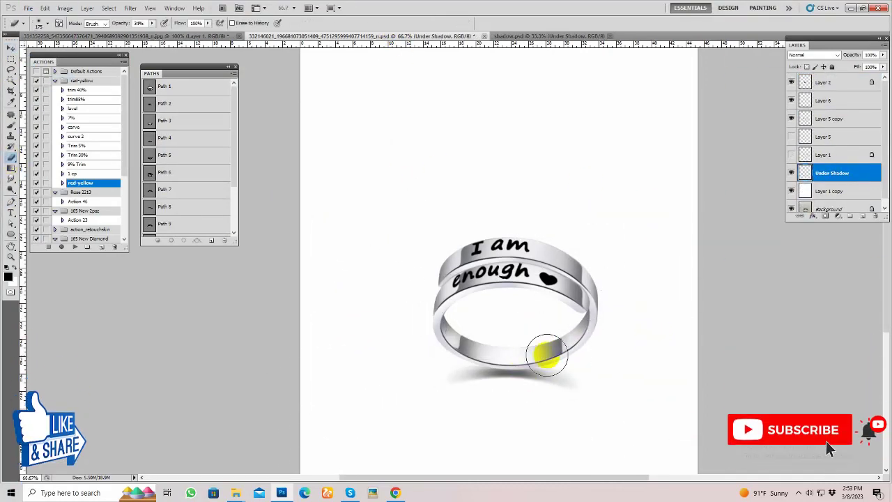
scroll(514, 358, up, 1)
key(ctrl+t)
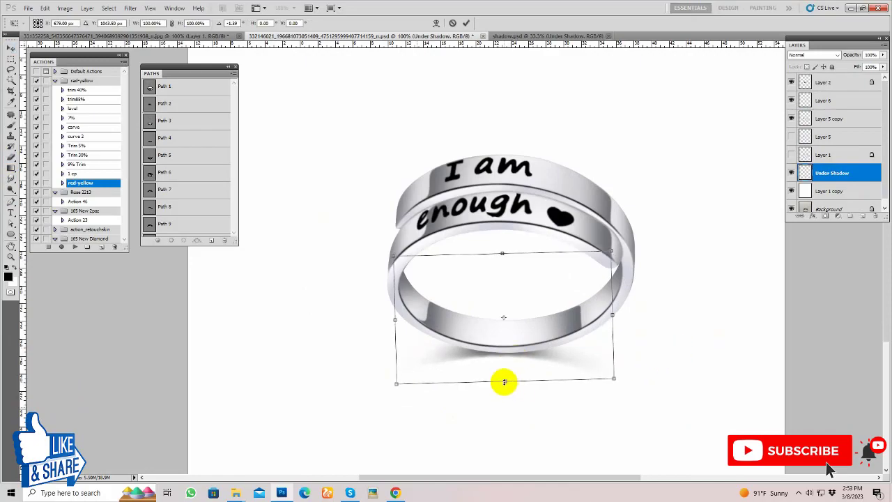
key(Return)
scroll(512, 328, down, 3)
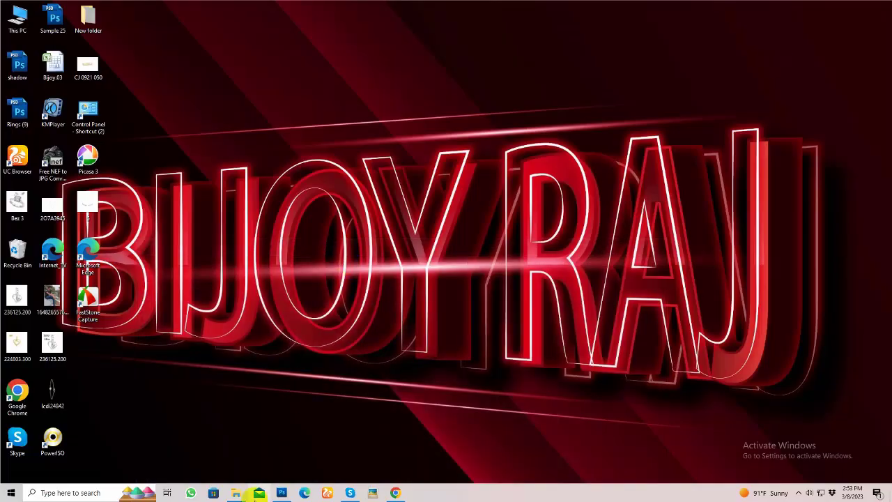
Finish pen-tracing the ring's outline, including its inner edge.
key(p)
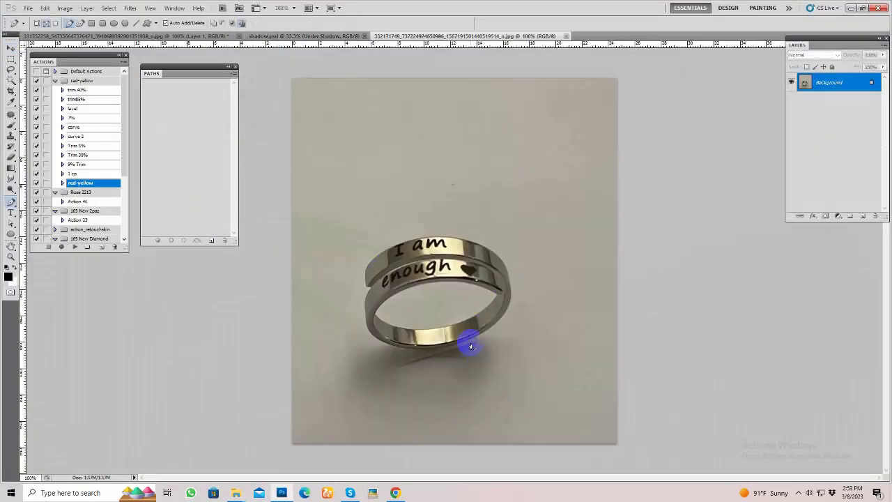
scroll(468, 344, up, 2)
click(367, 369)
scroll(473, 358, left, 2)
click(268, 326)
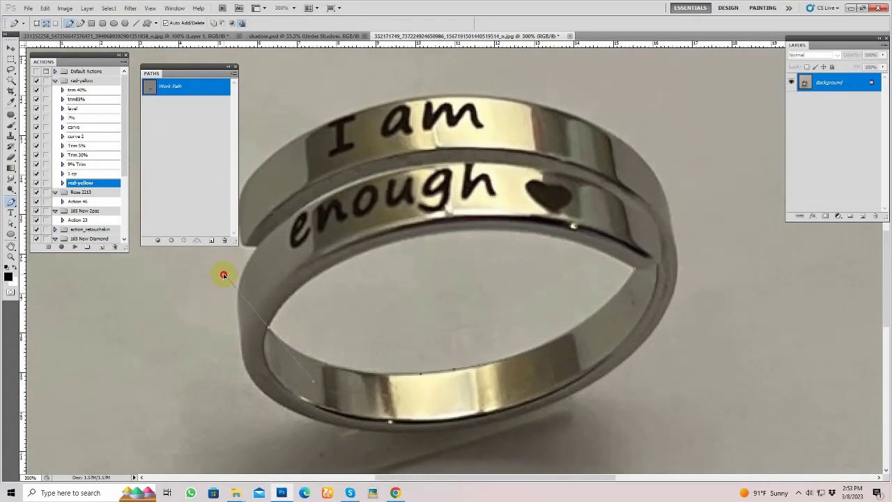
scroll(338, 249, left, 2)
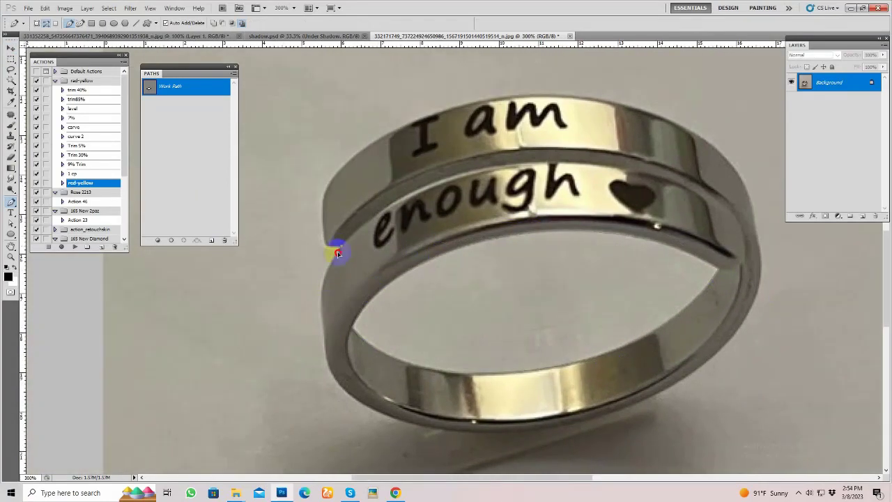
scroll(326, 332, up, 1)
scroll(414, 445, down, 2)
scroll(415, 394, right, 1)
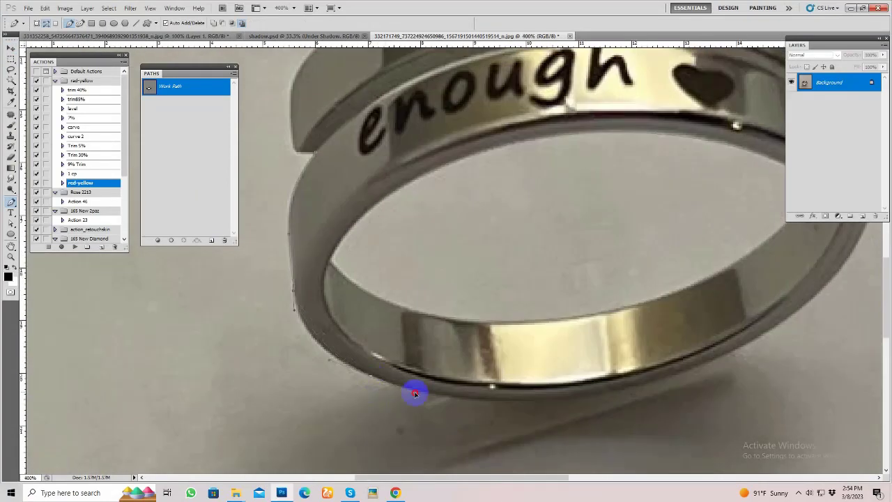
scroll(710, 297, up, 2)
scroll(710, 297, right, 4)
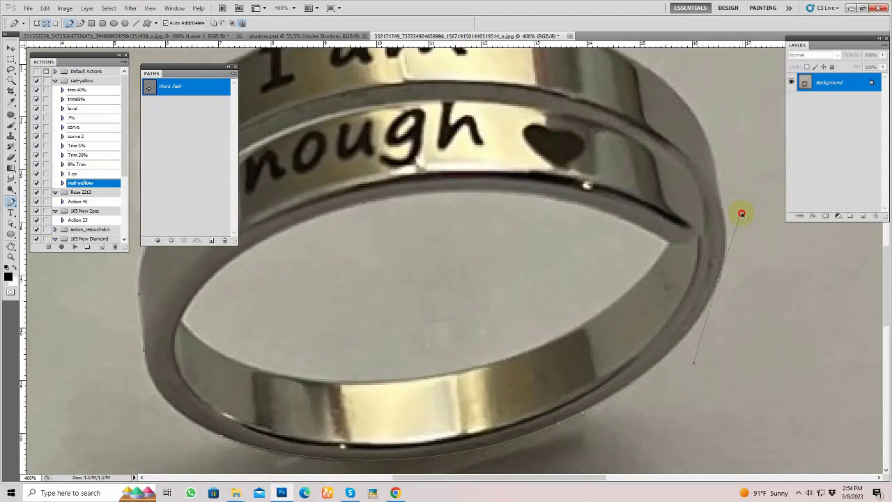
scroll(718, 176, up, 3)
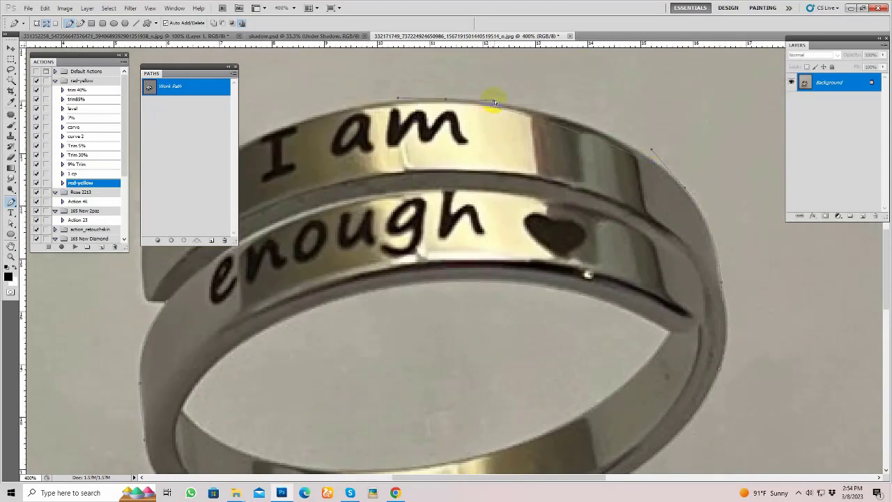
scroll(426, 192, left, 6)
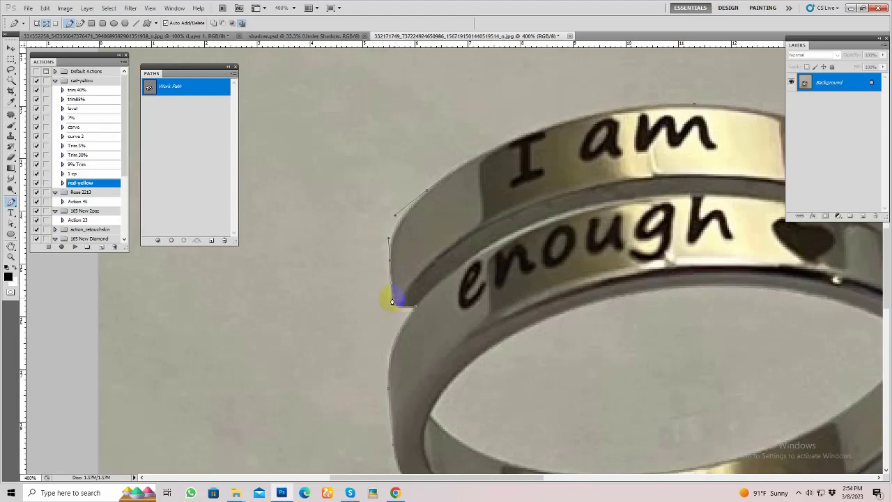
Save the outline as Path 1, load it as a selection, and cut the ring onto white.
double_click(199, 86)
key(Return)
key(ctrl+minus)
Pen-trace the engraved 'I am enough' letters and heart, save as Path 2, and load it as a selection.
scroll(460, 279, up, 5)
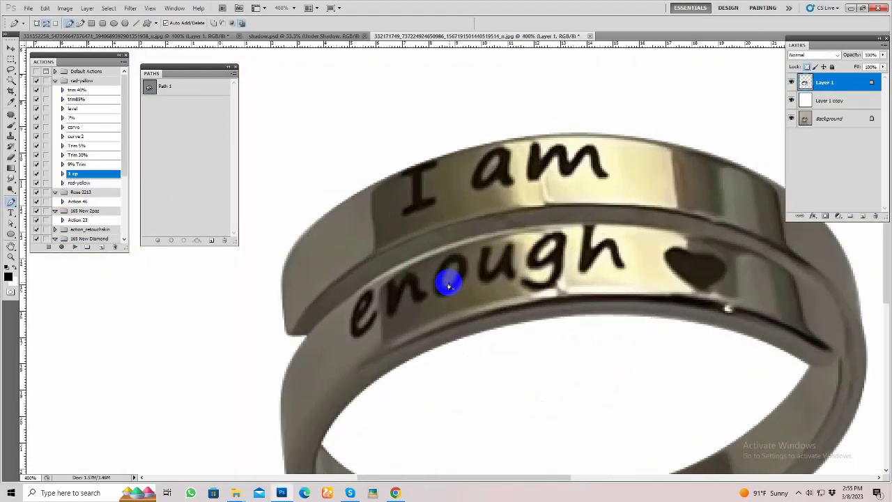
mouse_move(367, 329)
mouse_down()
mouse_move(386, 301)
mouse_move(412, 322)
mouse_move(361, 354)
mouse_up()
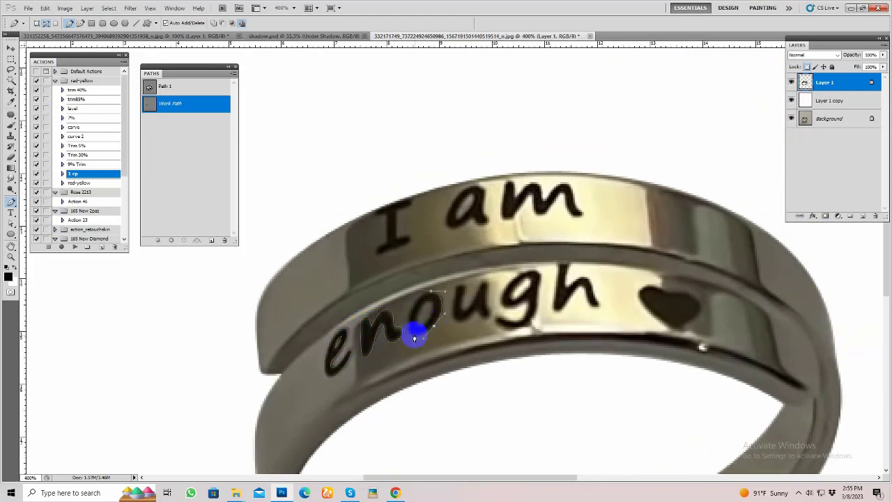
mouse_move(423, 303)
mouse_down()
mouse_move(395, 267)
mouse_move(471, 242)
mouse_up()
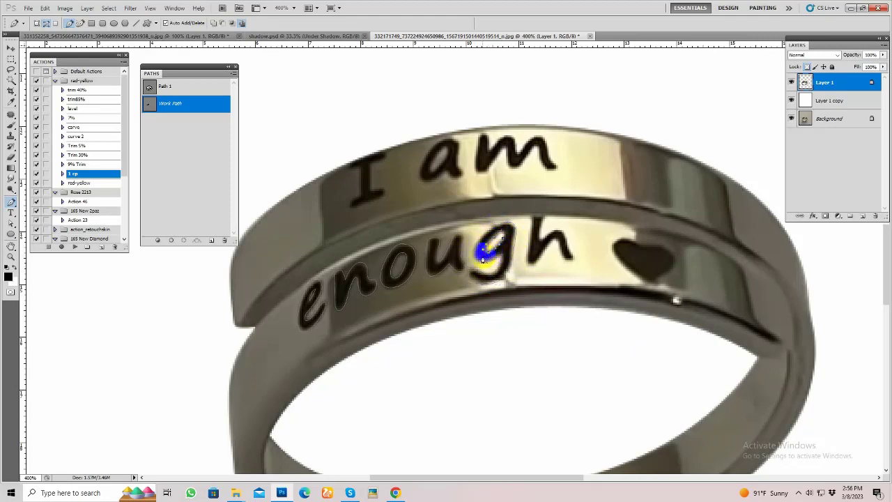
scroll(482, 256, right, 2)
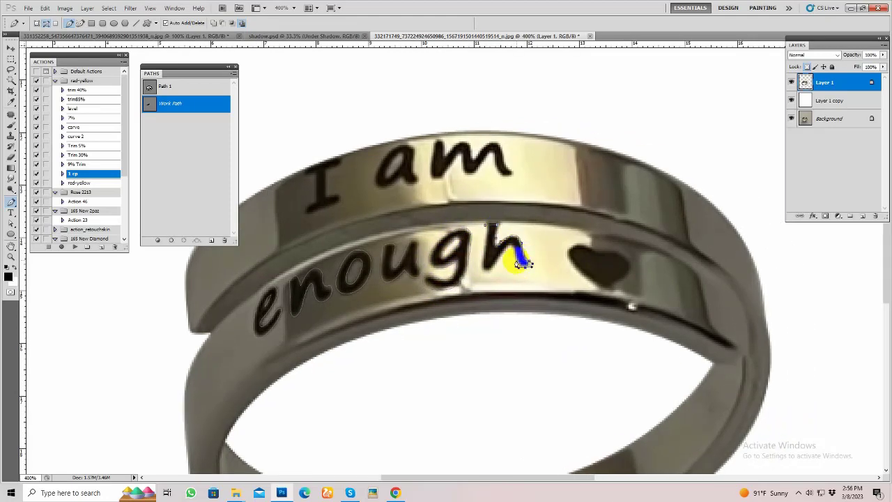
scroll(508, 249, right, 3)
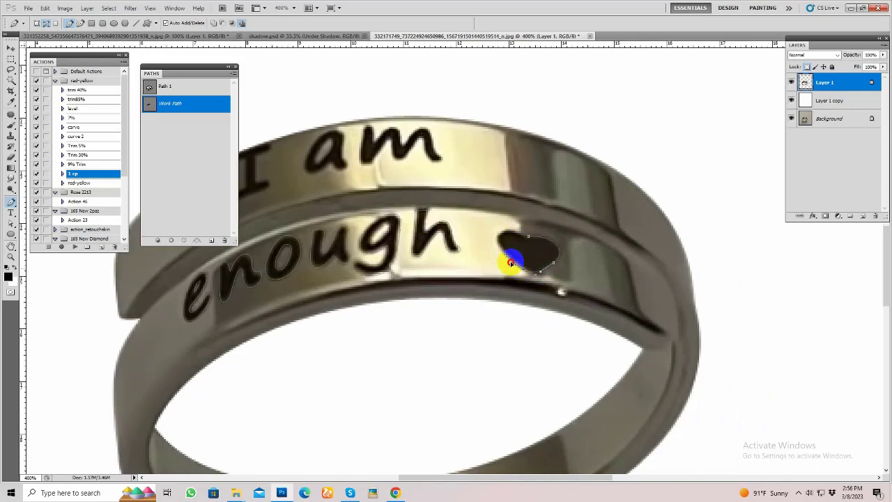
scroll(464, 188, up, 1)
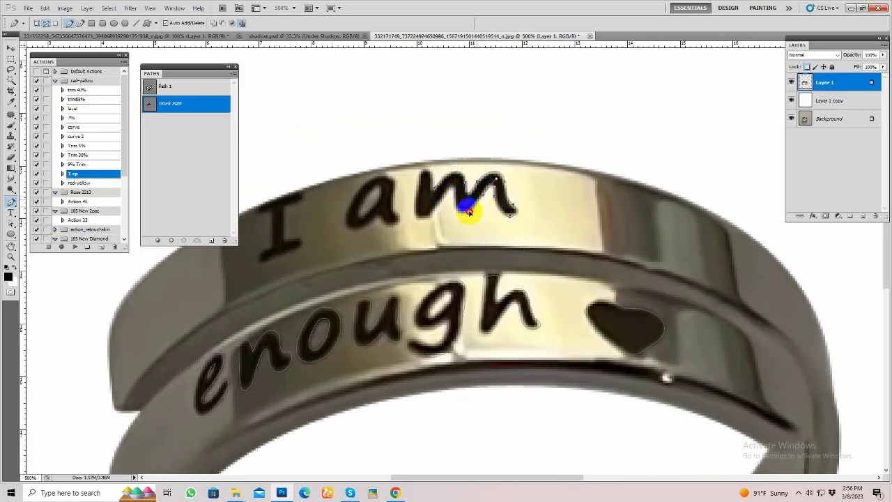
scroll(451, 224, down, 3)
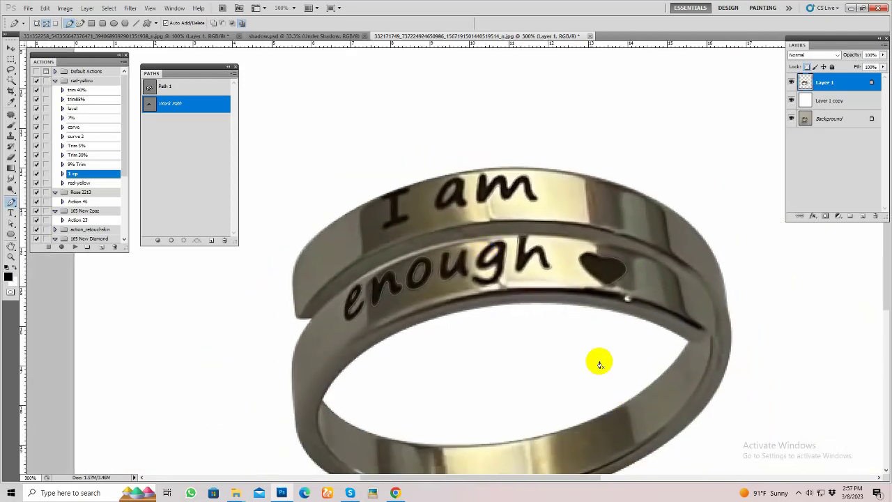
scroll(481, 166, up, 3)
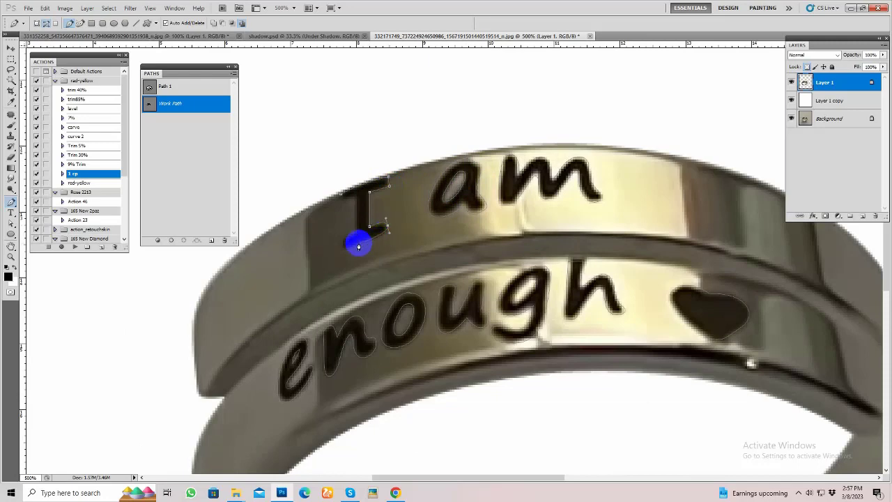
scroll(355, 201, down, 1)
double_click(189, 104)
key(Return)
Copy the lettering onto its own Layer 2 and hide the ring to check it.
key(ctrl+Return)
key(ctrl+j)
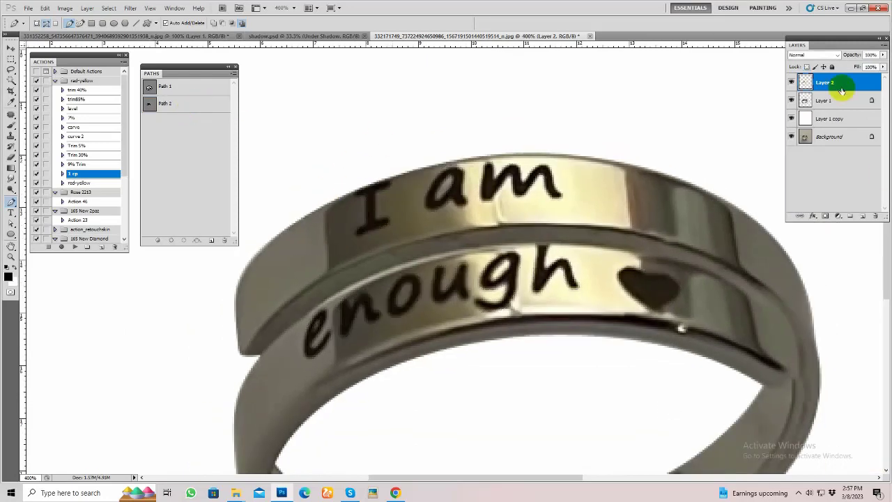
click(791, 100)
Run the tonal correction action to blacken the lettering, then begin outlining the ring's inner band.
click(78, 183)
click(75, 246)
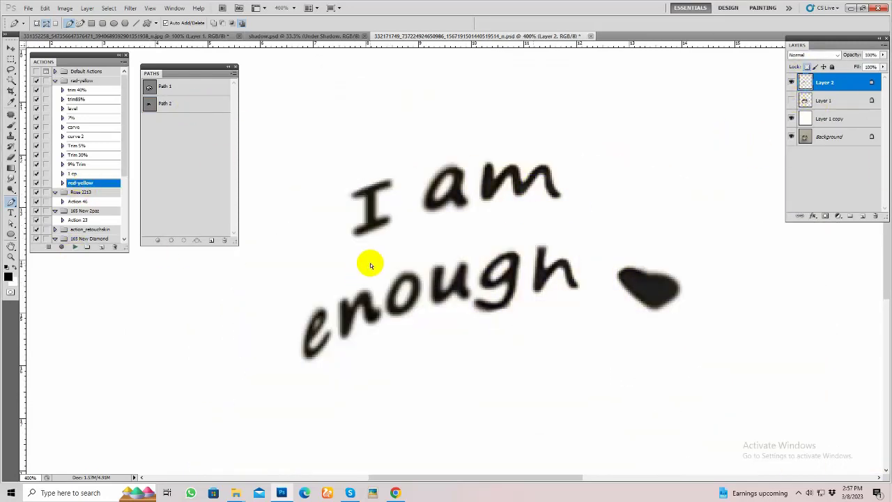
key(Return)
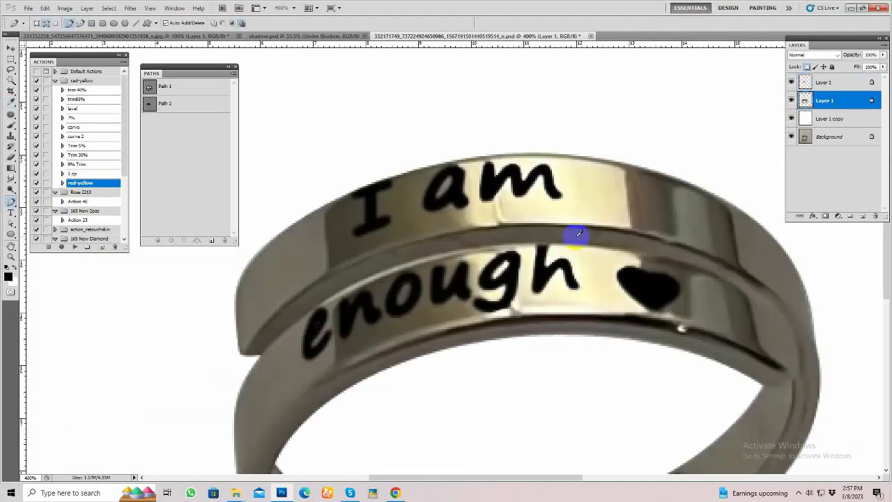
key(Return)
key(p)
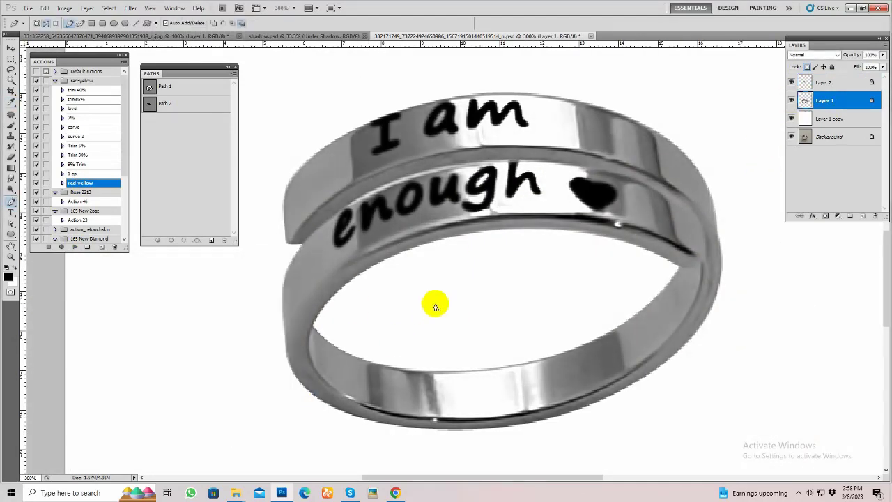
click(423, 430)
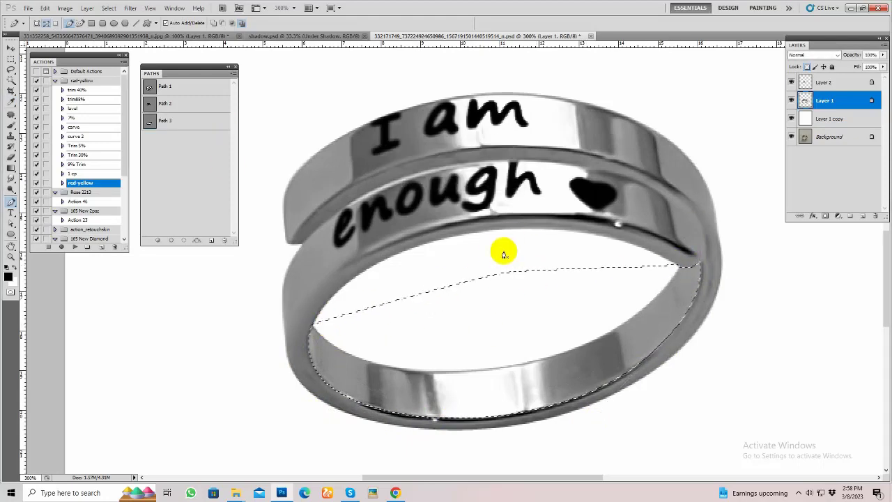
Trace the inner band, save it as Path 4, and load it as a selection.
scroll(388, 348, up, 2)
click(368, 289)
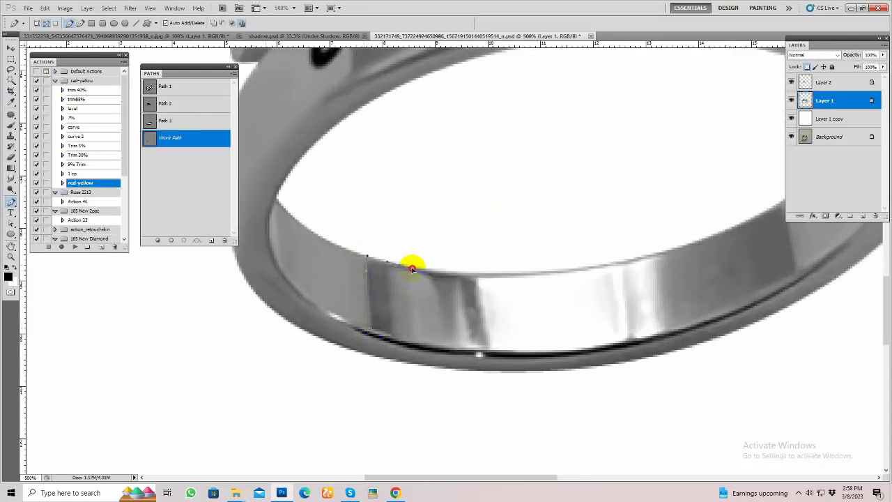
drag(589, 266, 725, 222)
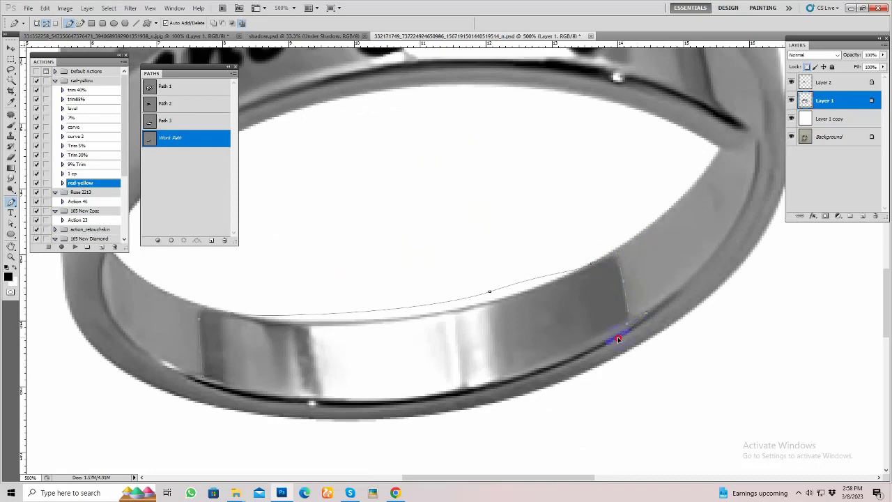
double_click(175, 137)
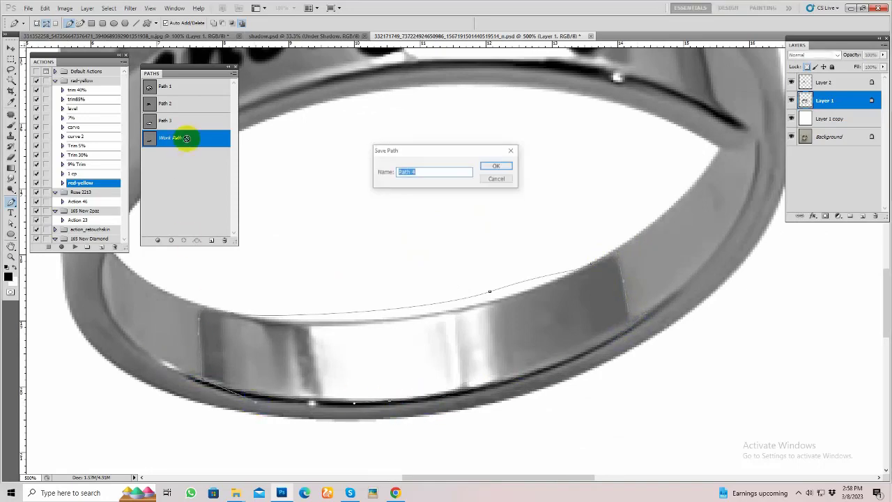
key(Return)
Feather the band selection and brush soft grey over the inner band.
key(ctrl+Return)
key(ctrl+minus)
key(ctrl+minus)
key(shift+F6)
key(Return)
key(b)
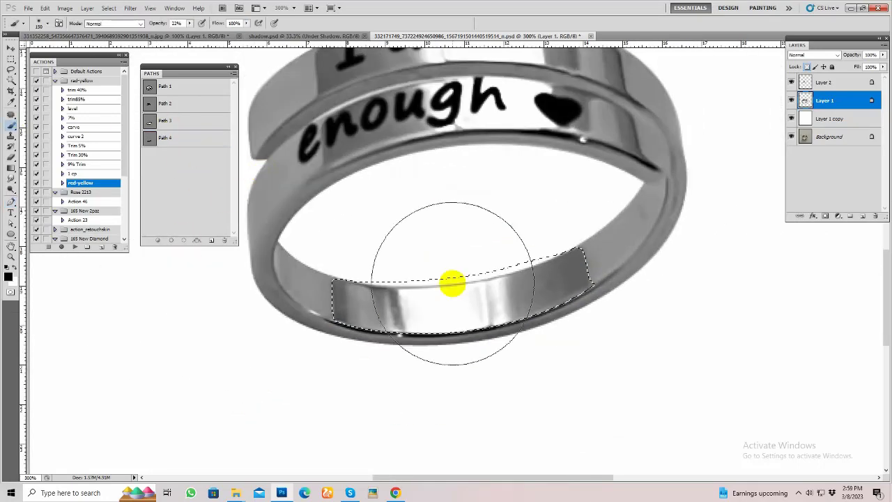
mouse_move(453, 283)
mouse_down()
mouse_move(508, 289)
mouse_move(400, 308)
mouse_move(443, 301)
mouse_up()
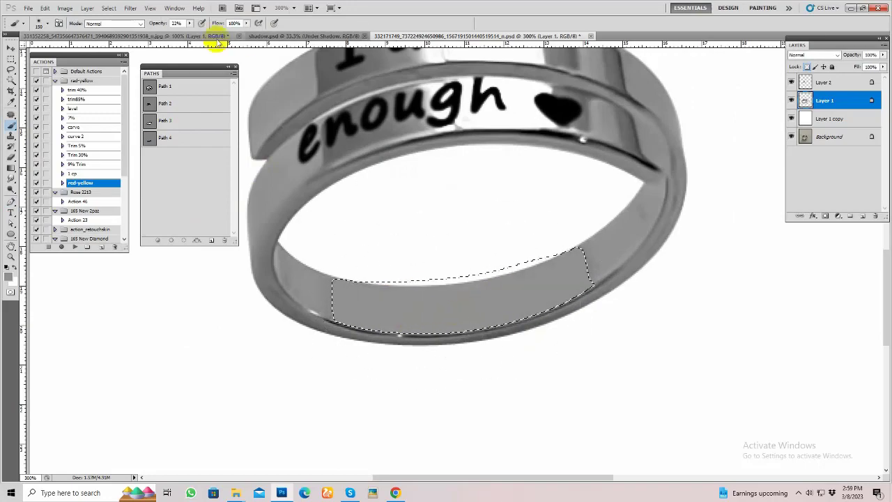
View at actual size and brush soft white highlights over the inner band with a smaller brush.
key(ctrl+minus)
key(ctrl+minus)
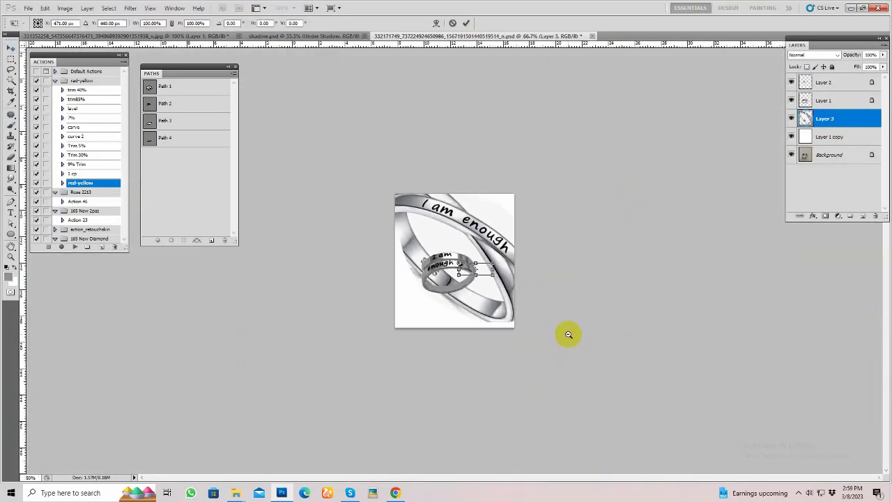
key(ctrl+minus)
key(ctrl+minus)
key(ctrl+minus)
key(ctrl+1)
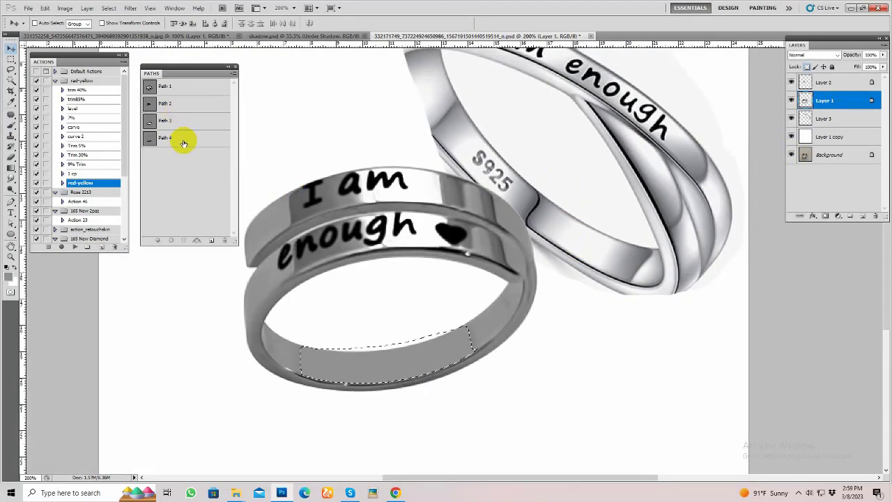
key(b)
drag(374, 384, 466, 348)
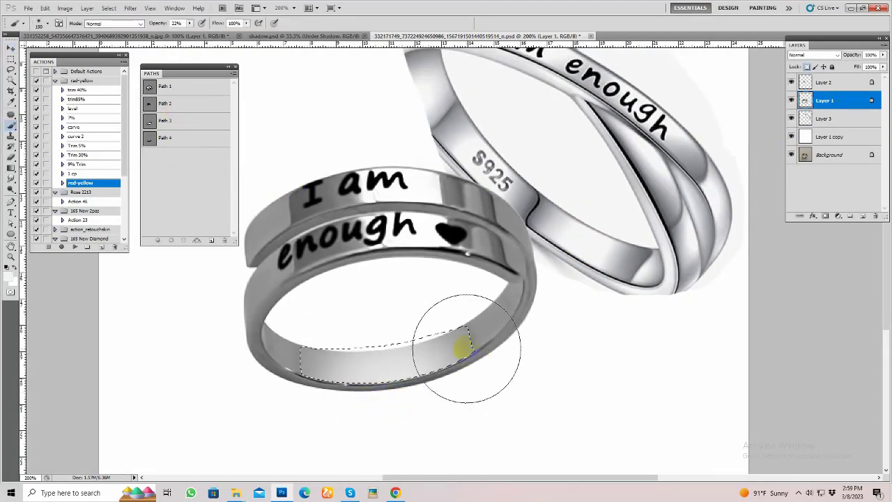
key(bracketleft)
key(bracketleft)
key(bracketleft)
click(386, 310)
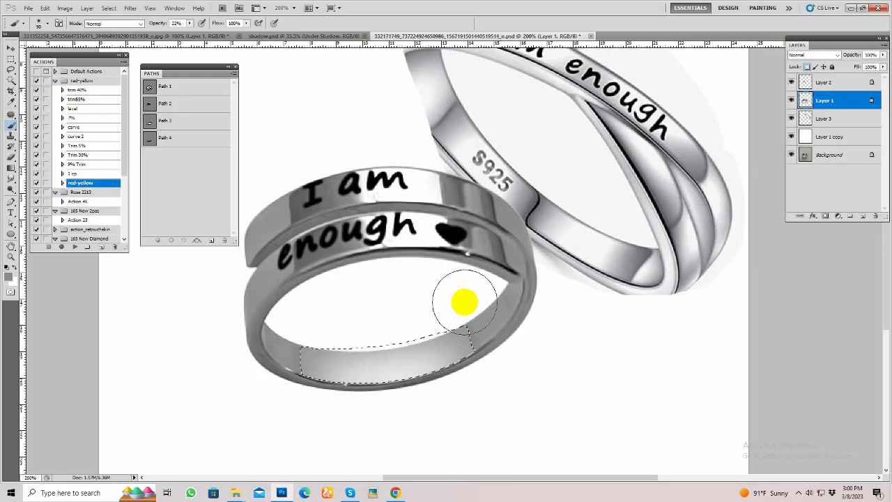
Save the inner rim outline as Path 5, then highlight and shade the rim within its selection.
key(shift+b)
key(shift+b)
key(shift+b)
key(ctrl+plus)
key(ctrl+minus)
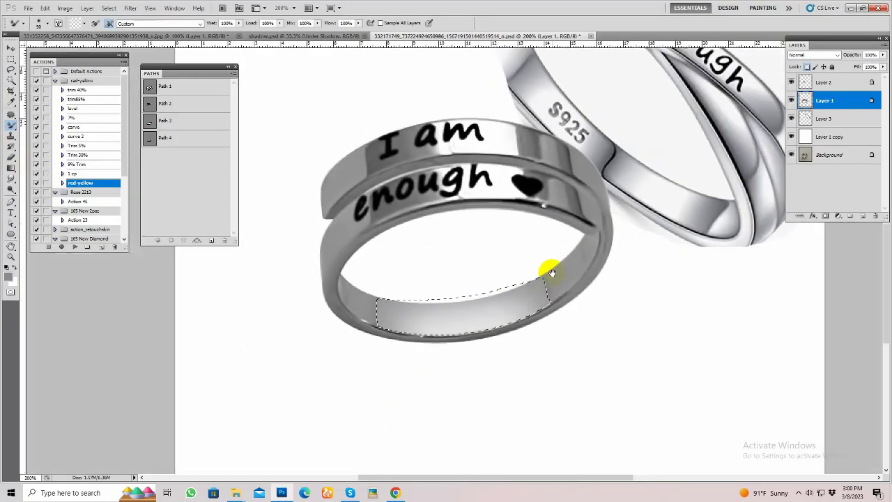
click(174, 120)
click(211, 240)
ctrl+click(174, 163)
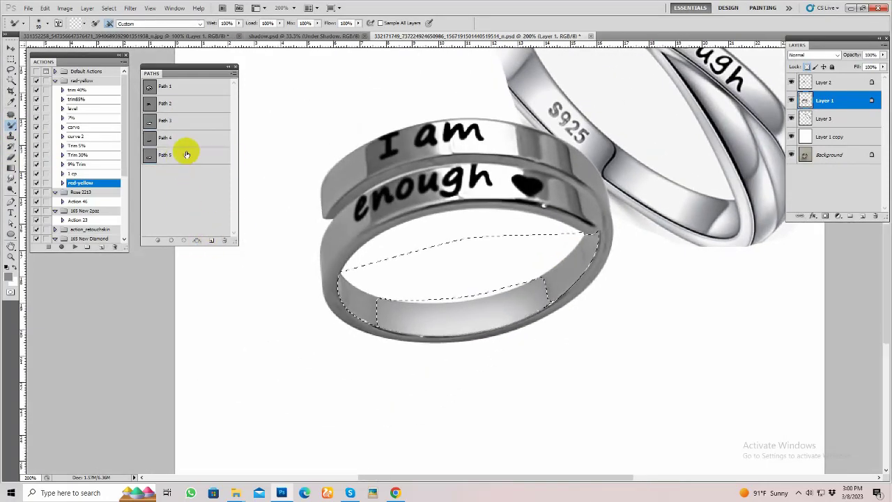
drag(11, 125, 40, 119)
drag(563, 242, 599, 281)
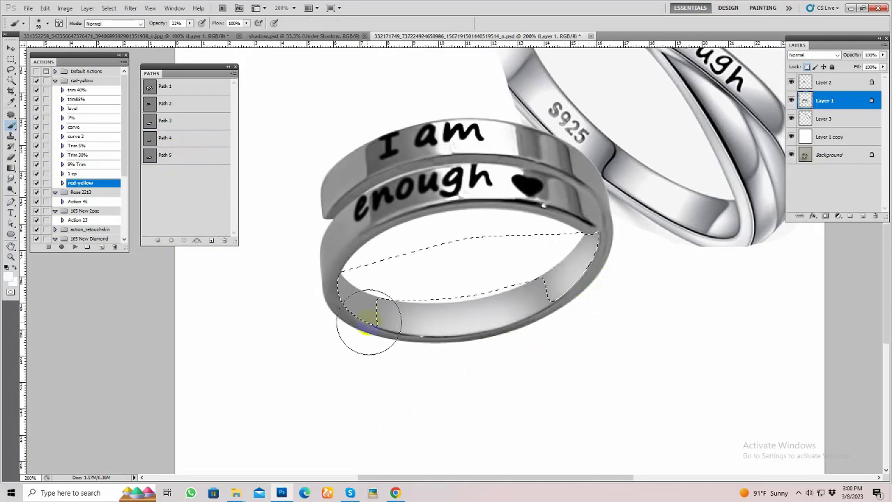
drag(563, 215, 362, 251)
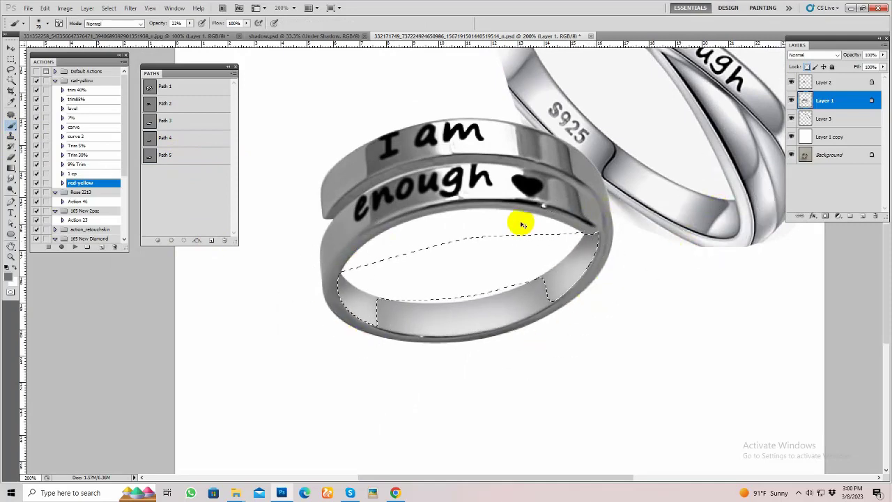
key(ctrl+d)
Start a new pen outline of the upper band near 'I am'.
key(p)
key(ctrl+plus)
key(ctrl+plus)
click(348, 305)
click(629, 197)
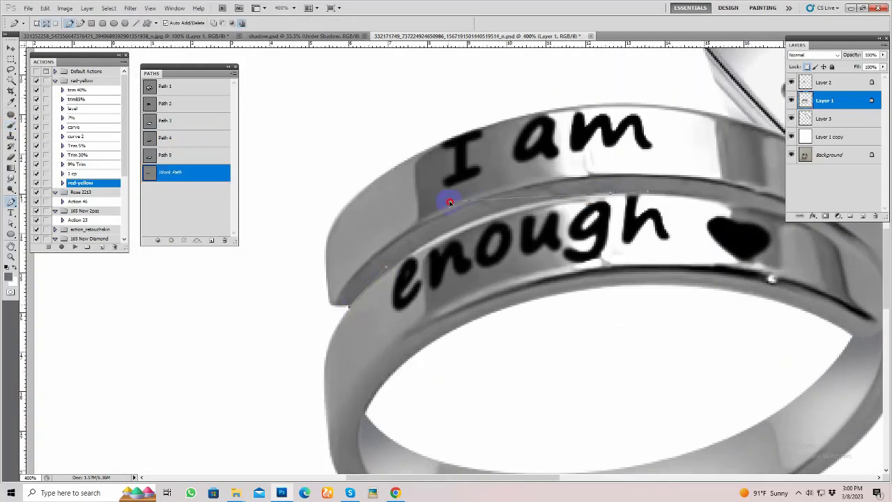
Pen-trace the ring's lower edge, placing points along its bottom, right side and lower left.
scroll(450, 202, right, 5)
scroll(615, 335, down, 3)
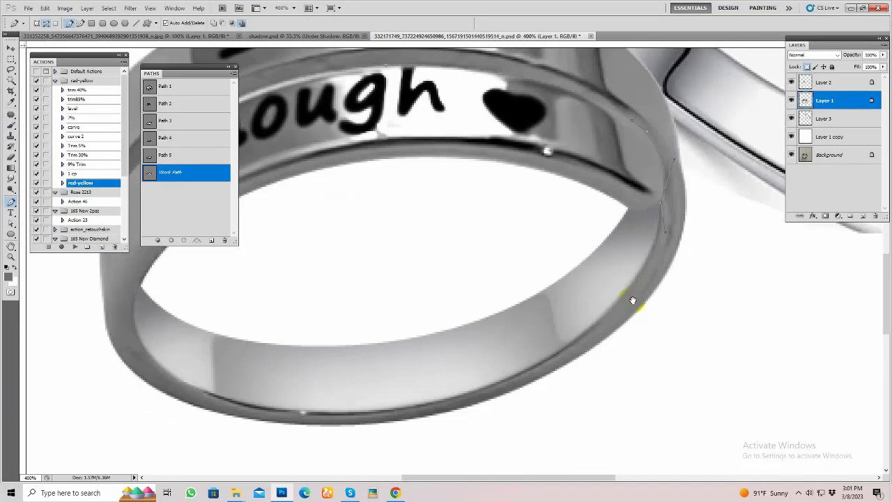
click(522, 345)
scroll(418, 328, left, 4)
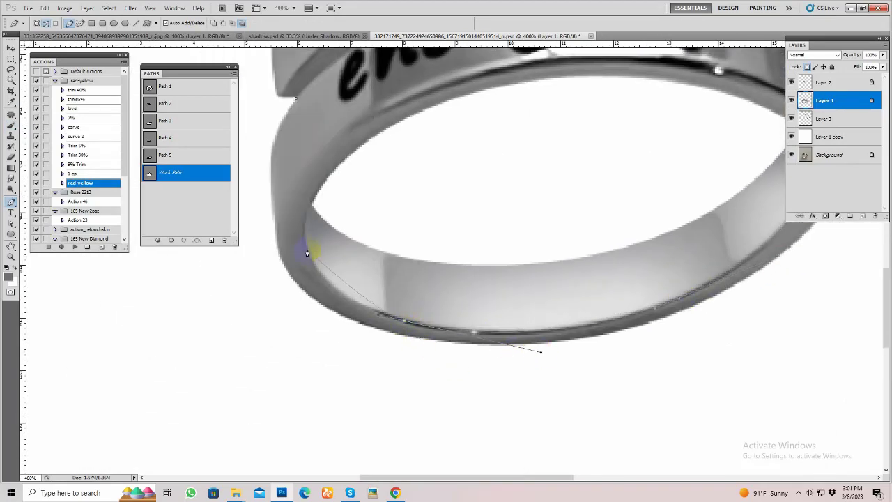
scroll(377, 138, right, 4)
scroll(377, 138, up, 2)
click(546, 207)
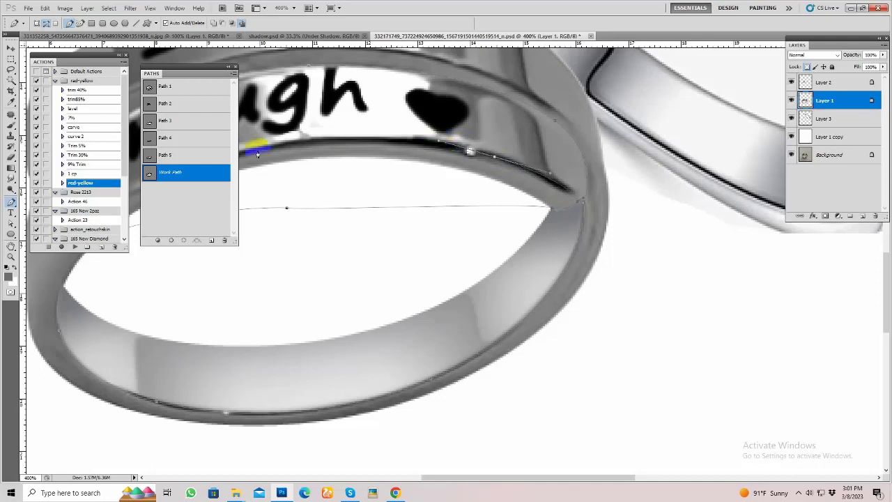
scroll(353, 133, left, 5)
scroll(666, 434, right, 4)
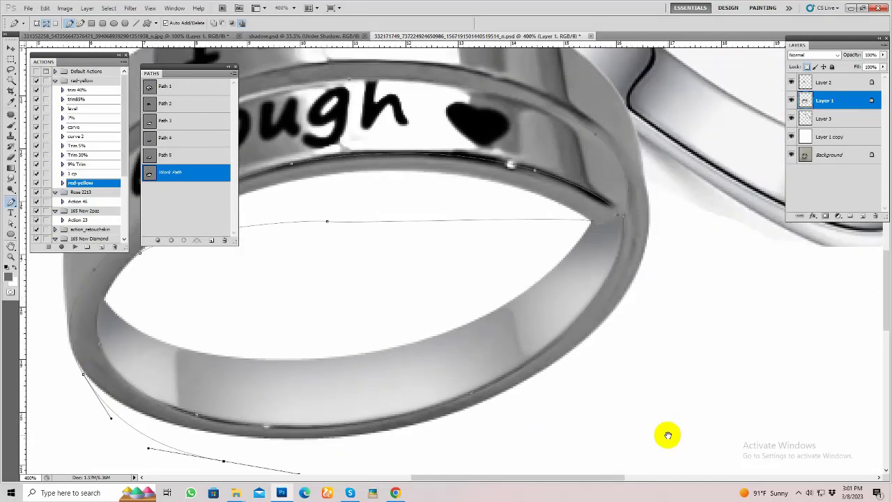
scroll(609, 289, up, 3)
click(609, 289)
scroll(317, 256, left, 4)
scroll(316, 256, down, 1)
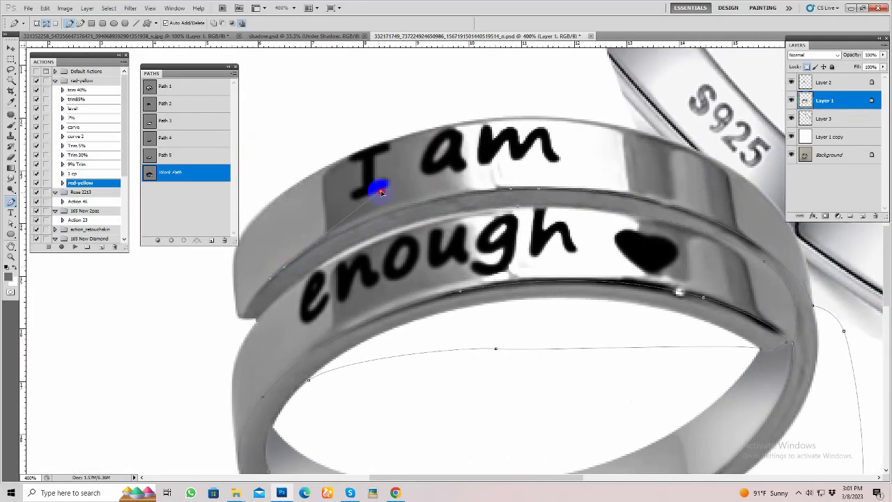
key(ctrl+minus)
key(ctrl+minus)
Save the outline as Path 6, load it as a selection, and brush its inner band lighter.
double_click(170, 172)
key(Return)
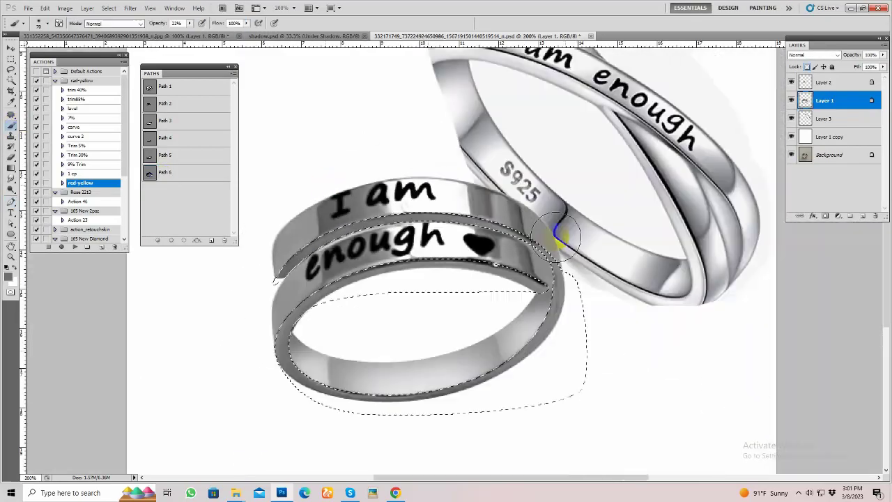
key(b)
key(ctrl+Return)
scroll(378, 234, down, 1)
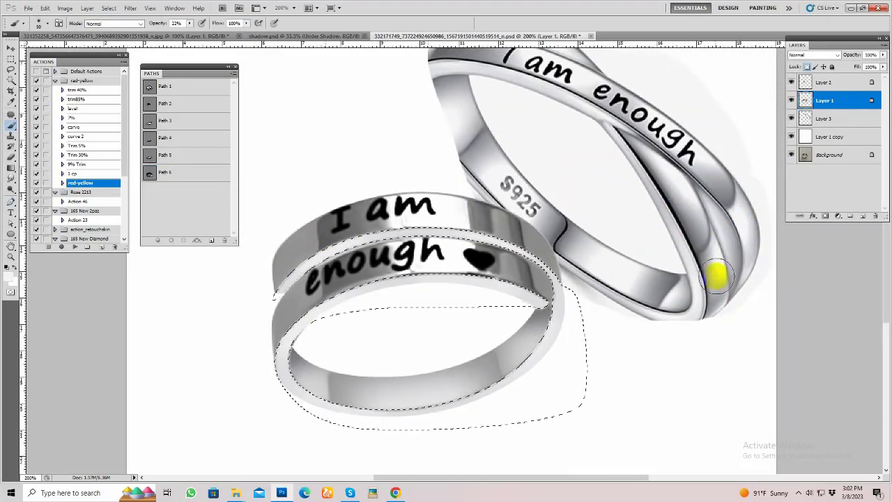
scroll(662, 278, down, 3)
mouse_move(278, 259)
mouse_down()
mouse_move(324, 291)
mouse_move(499, 267)
mouse_move(579, 273)
mouse_move(258, 352)
mouse_move(514, 258)
mouse_move(488, 263)
mouse_move(497, 275)
mouse_move(381, 280)
mouse_up()
key(ctrl+d)
Trace the lower engraved band beneath 'enough' and save its outline as Paths 7 and 8.
key(p)
key(ctrl+plus)
click(270, 368)
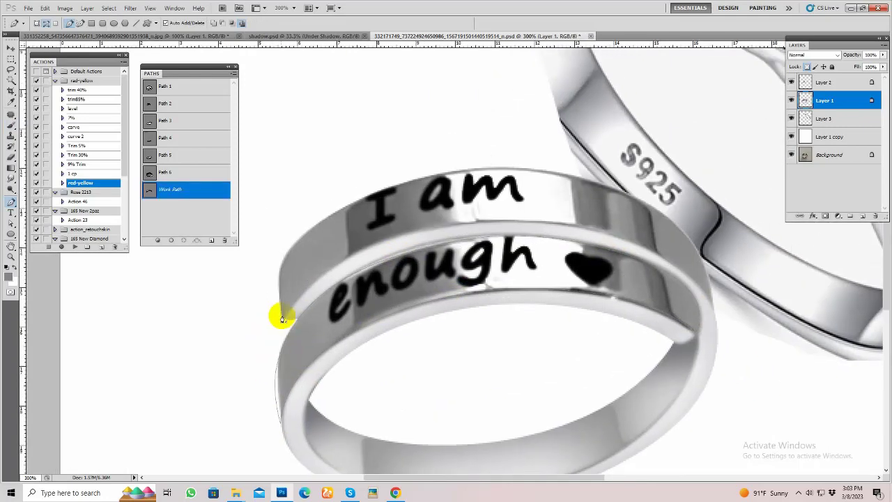
double_click(170, 189)
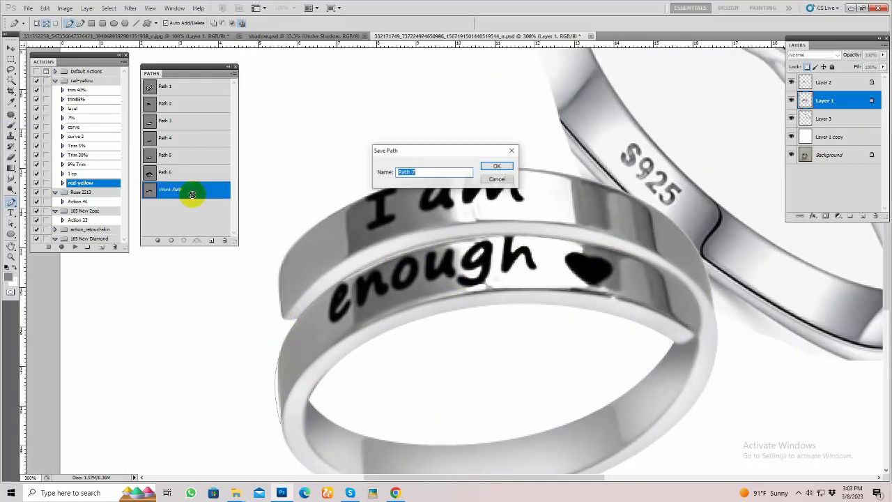
key(Return)
key(ctrl+plus)
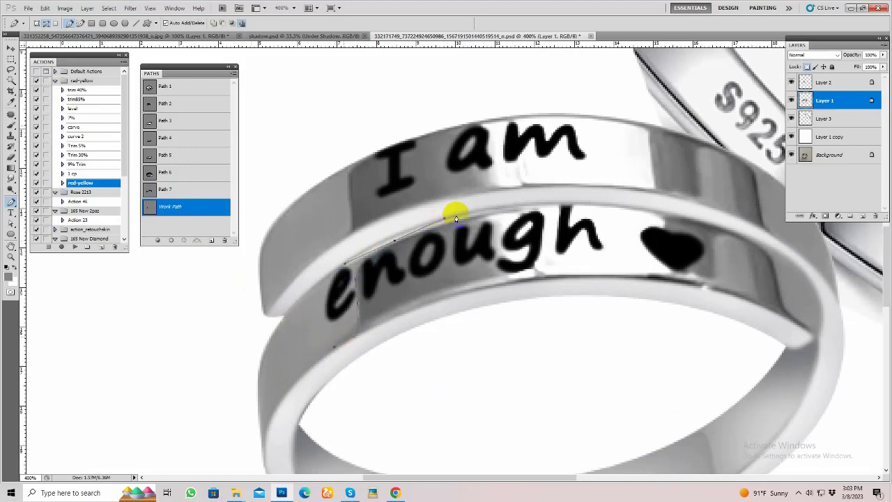
scroll(570, 179, right, 3)
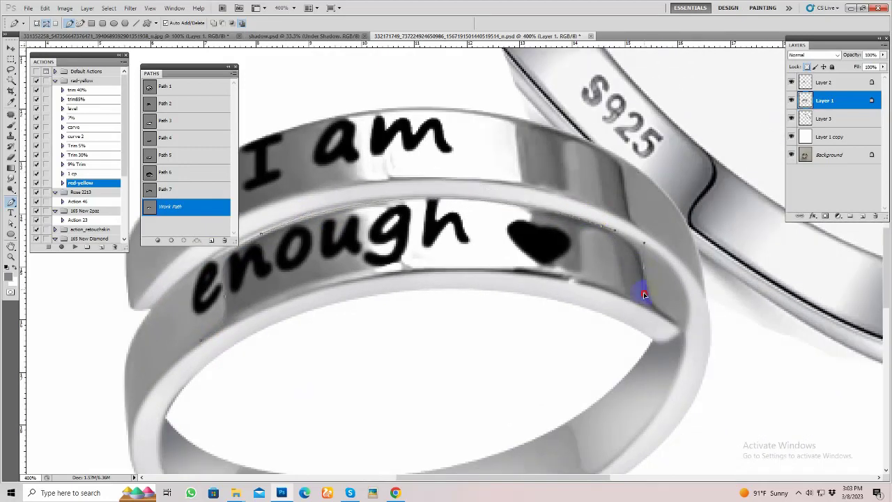
drag(170, 206, 170, 240)
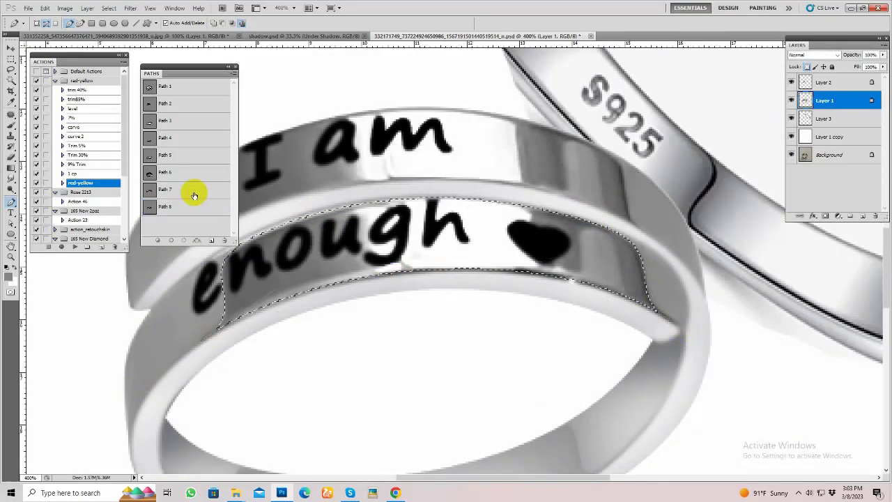
Load the band outline as a selection and brush it lighter at 22% opacity.
click(11, 123)
key(ctrl+minus)
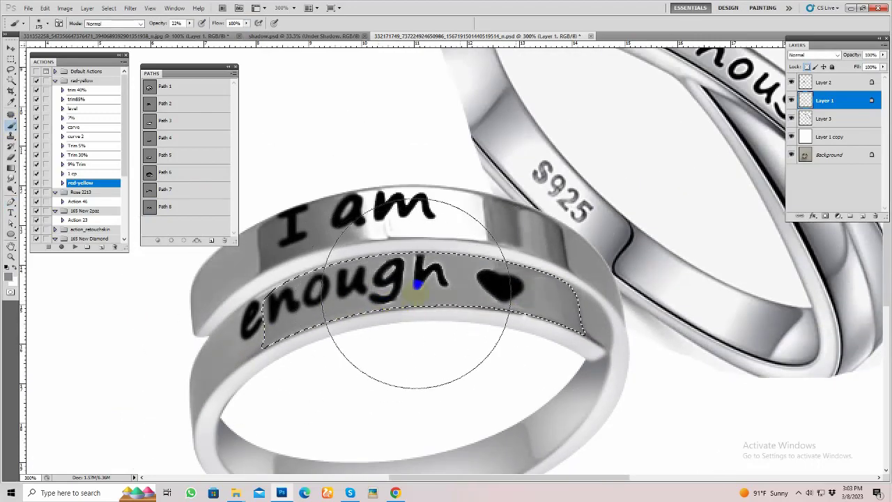
scroll(394, 293, up, 2)
scroll(395, 293, down, 2)
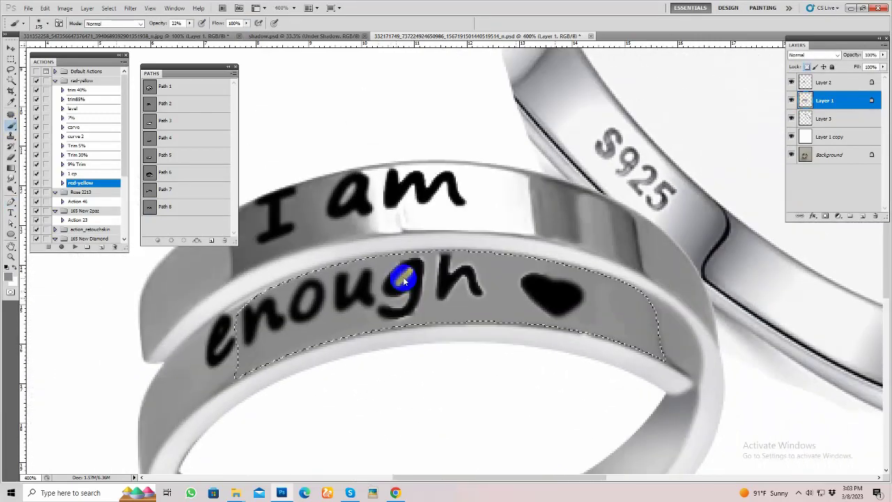
click(791, 101)
scroll(448, 295, down, 1)
scroll(437, 307, down, 1)
key(ctrl+d)
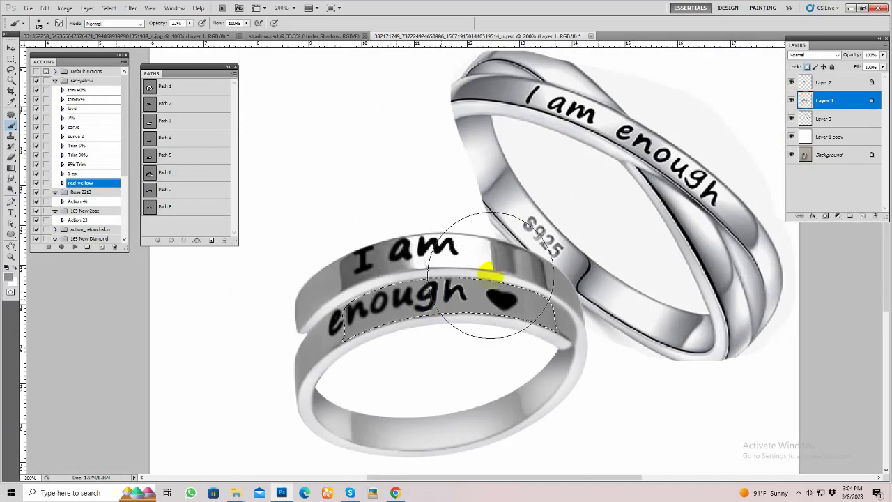
Lighten the band with soft strokes and save the band-end outline as Path 9.
ctrl+click(804, 85)
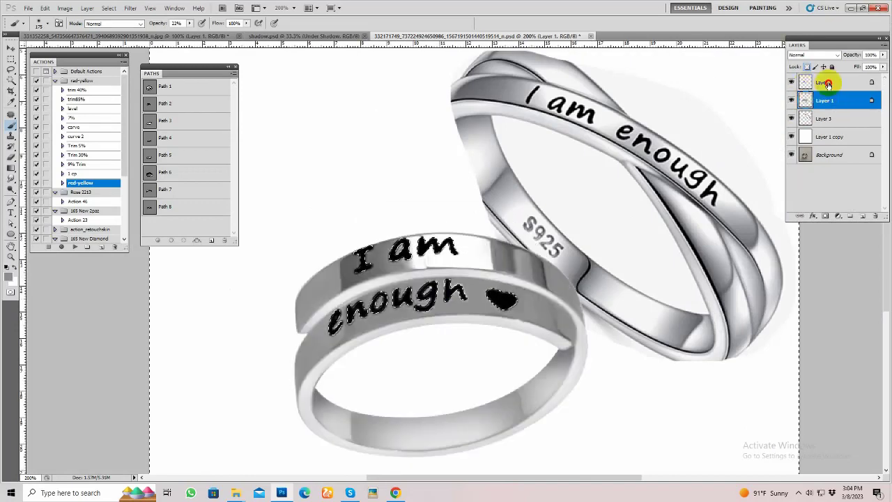
scroll(454, 328, up, 1)
scroll(362, 314, down, 1)
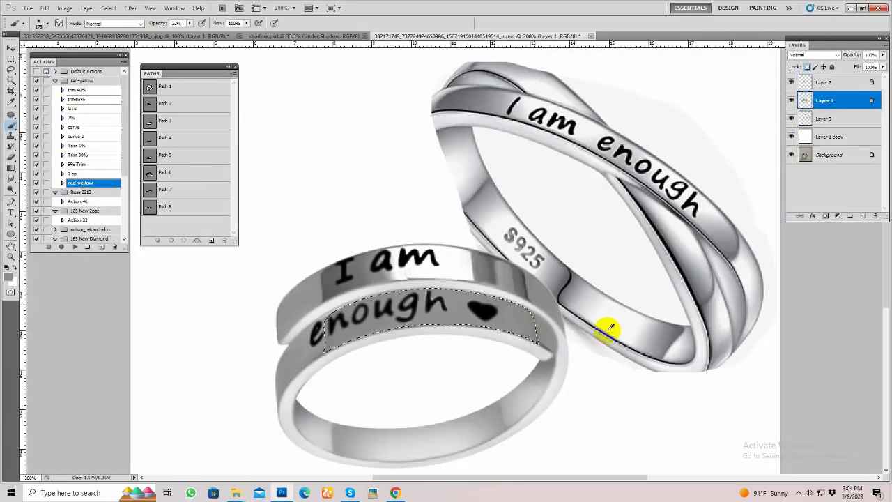
drag(423, 339, 398, 339)
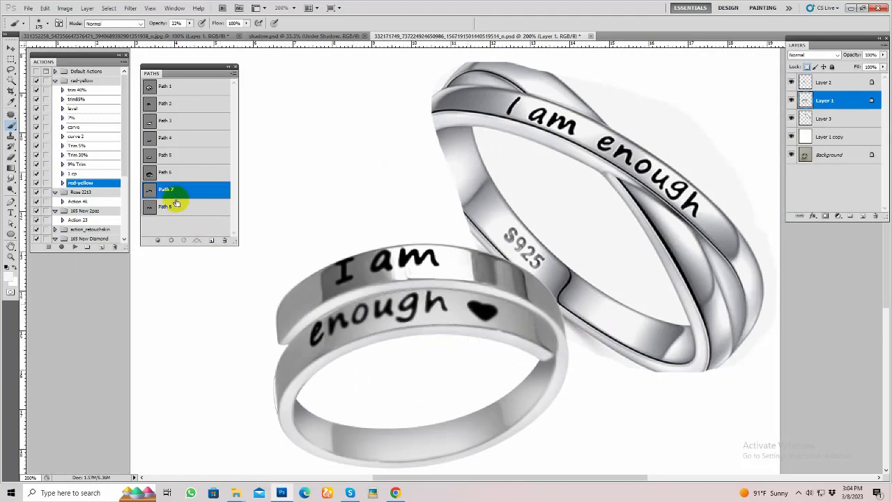
drag(174, 196, 211, 239)
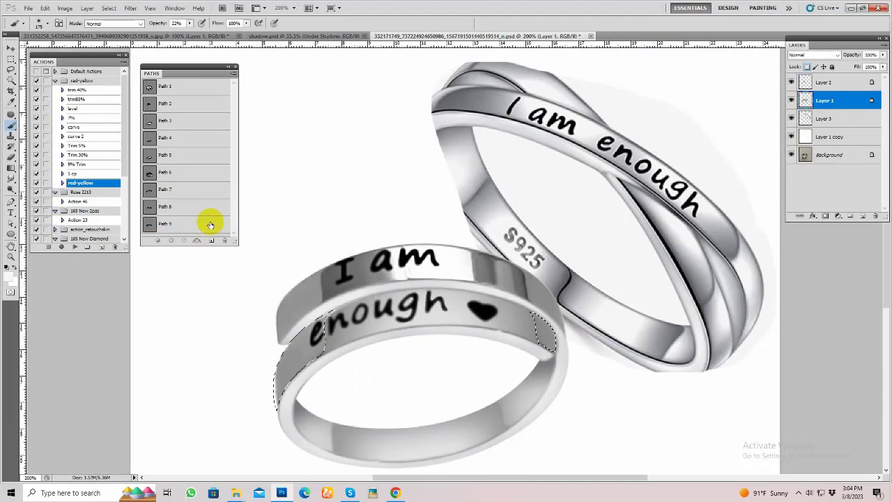
click(383, 467)
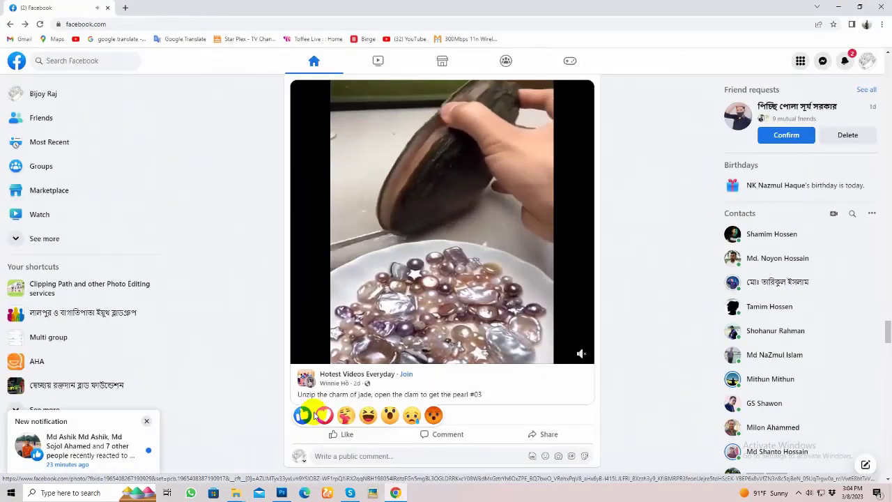
key(alt+Tab)
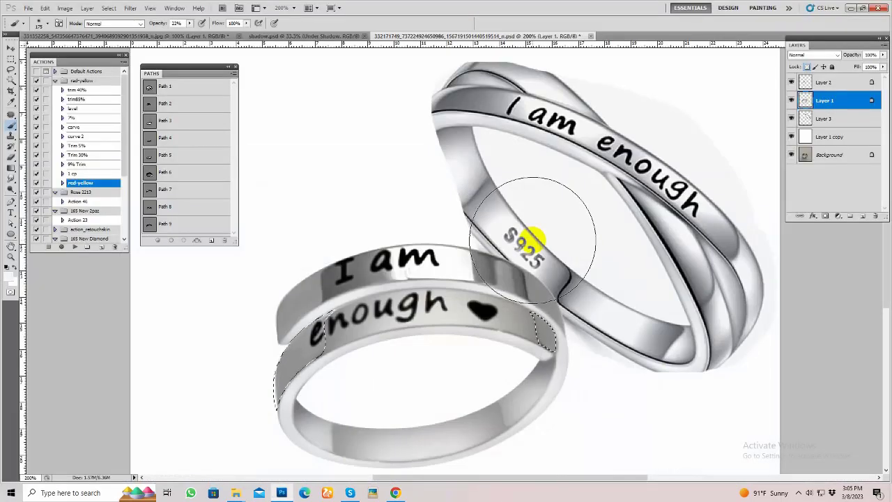
Brush the left band end lighter, then pen-trace the upper 'I am' band along the ring's top edge.
drag(349, 370, 338, 383)
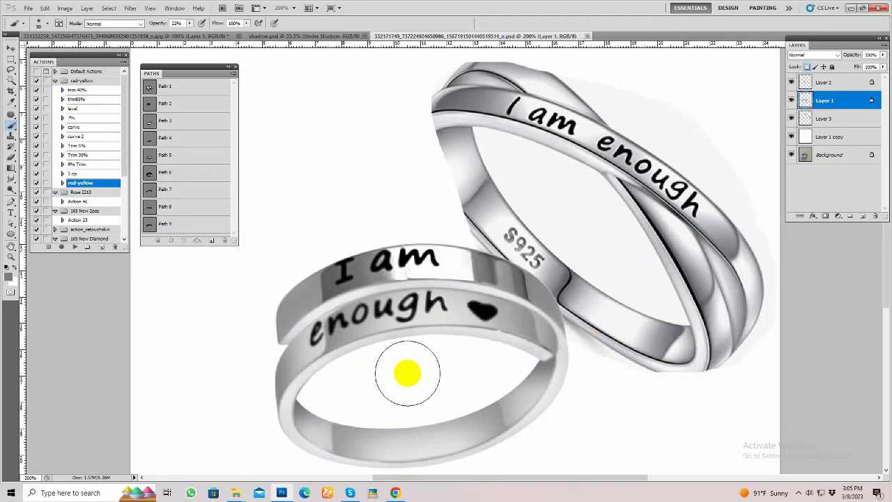
key(p)
key(ctrl+plus)
click(275, 357)
click(517, 248)
click(627, 333)
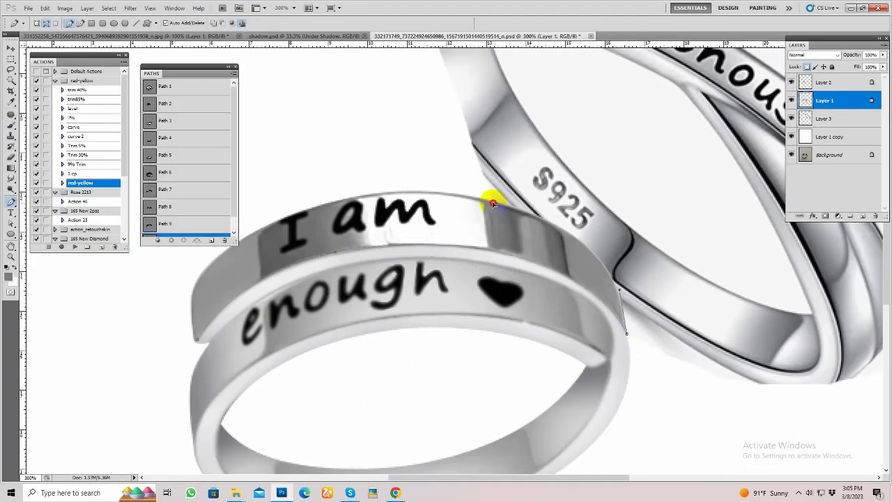
scroll(187, 230, down, 1)
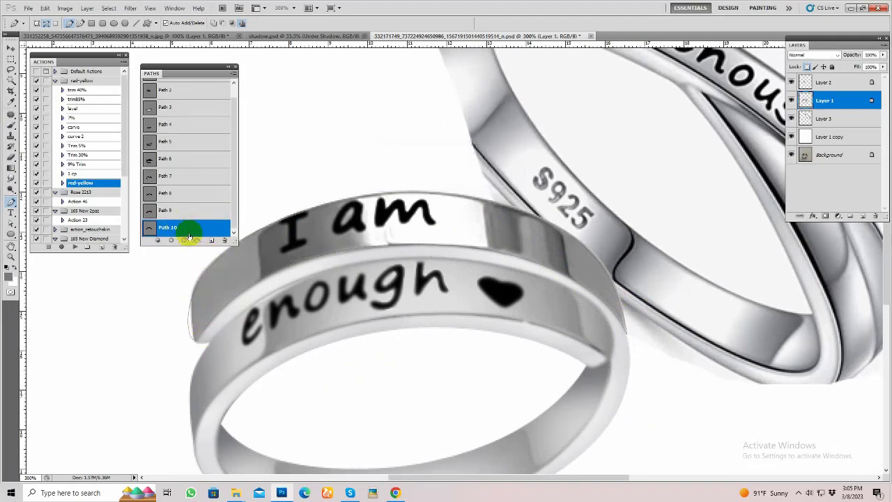
key(ctrl+plus)
key(ctrl+plus)
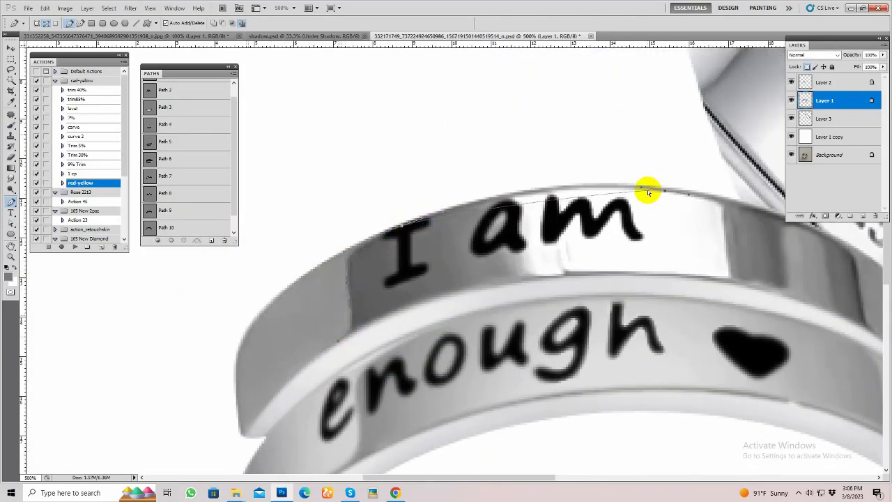
drag(647, 193, 550, 177)
Save the upper band outline as Path 11, load it as a selection and feather it.
scroll(549, 177, right, 5)
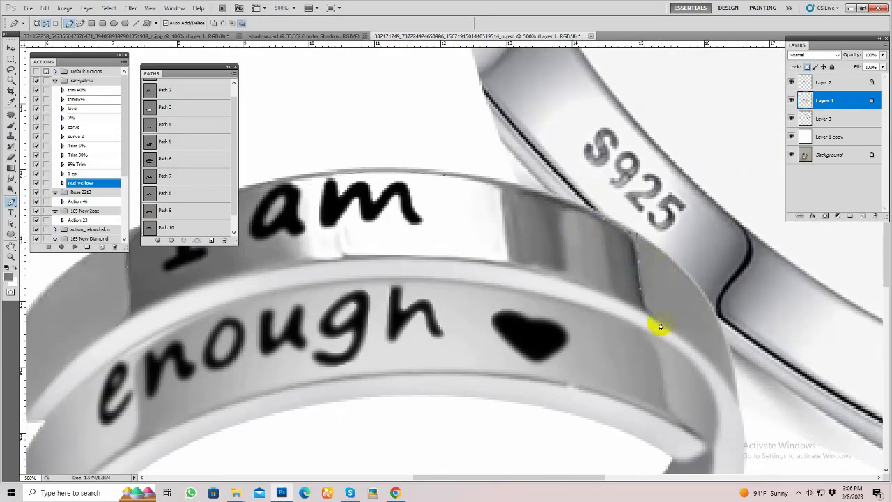
key(ctrl+minus)
key(ctrl+minus)
key(ctrl+plus)
key(ctrl+plus)
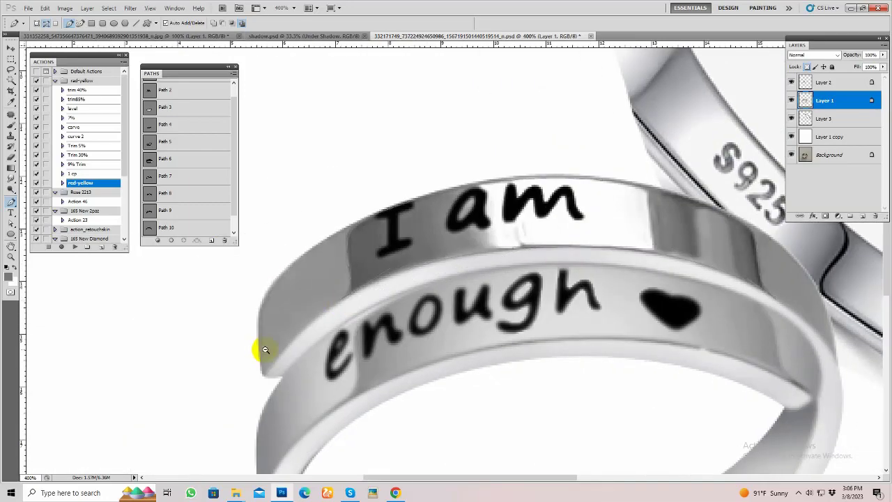
key(ctrl+minus)
key(ctrl+minus)
scroll(185, 232, down, 1)
key(ctrl+Return)
key(shift+F6)
key(Return)
Repaint the selected upper 'I am' band lighter and more even, then deselect.
key(b)
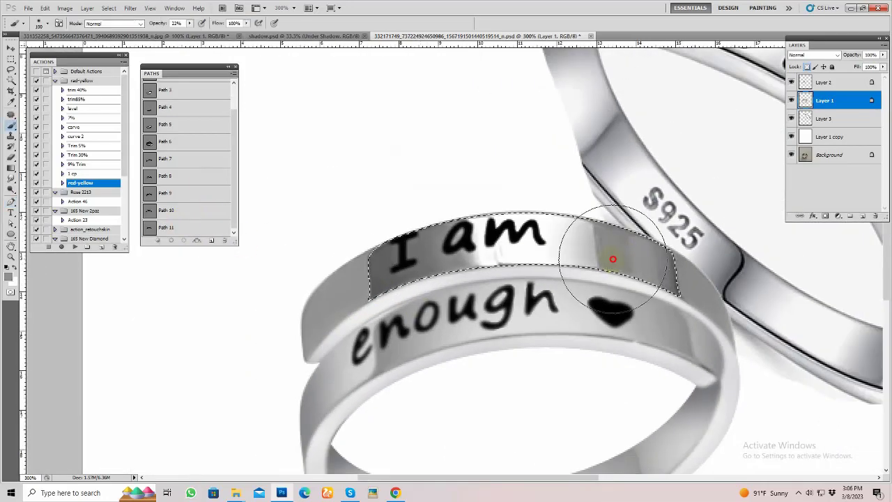
mouse_move(612, 259)
mouse_down()
mouse_move(480, 275)
mouse_move(623, 280)
mouse_move(577, 219)
mouse_up()
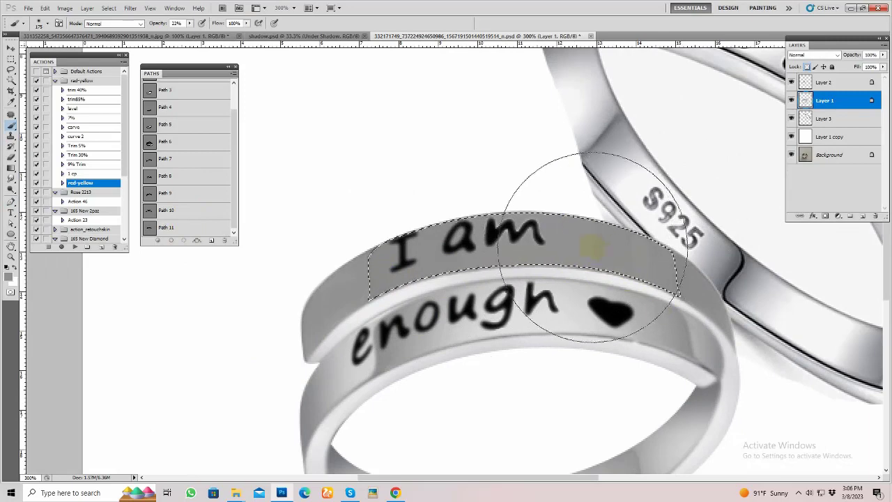
key(ctrl+minus)
mouse_move(521, 255)
mouse_down()
mouse_move(509, 265)
mouse_move(543, 247)
mouse_up()
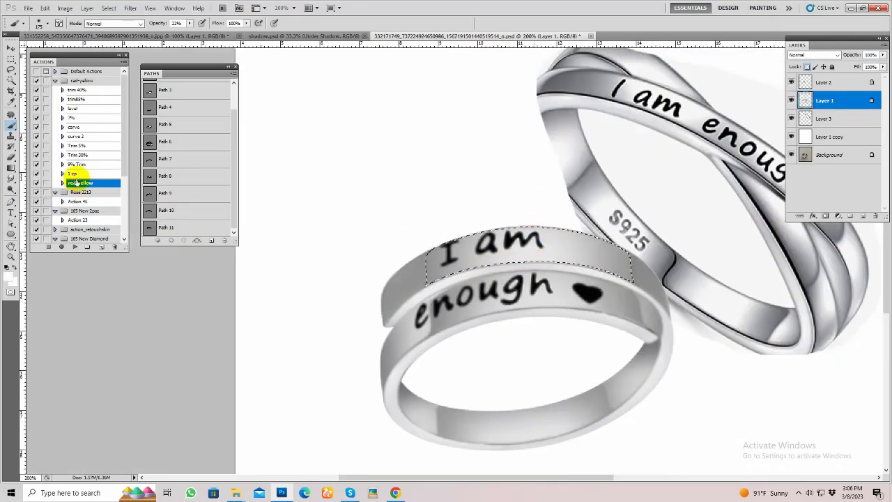
key(ctrl+d)
Lighten the band's left end with a size 100 brush, then add Layer 4 with the band selected.
scroll(697, 300, up, 1)
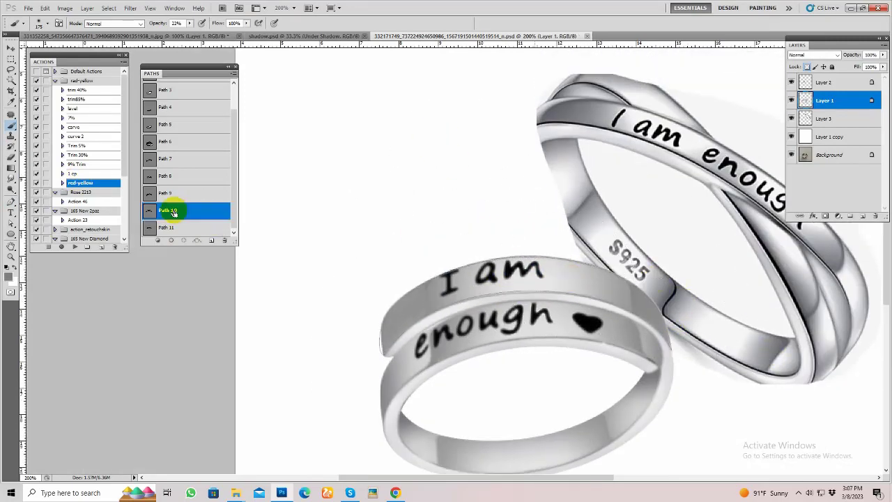
ctrl+click(172, 213)
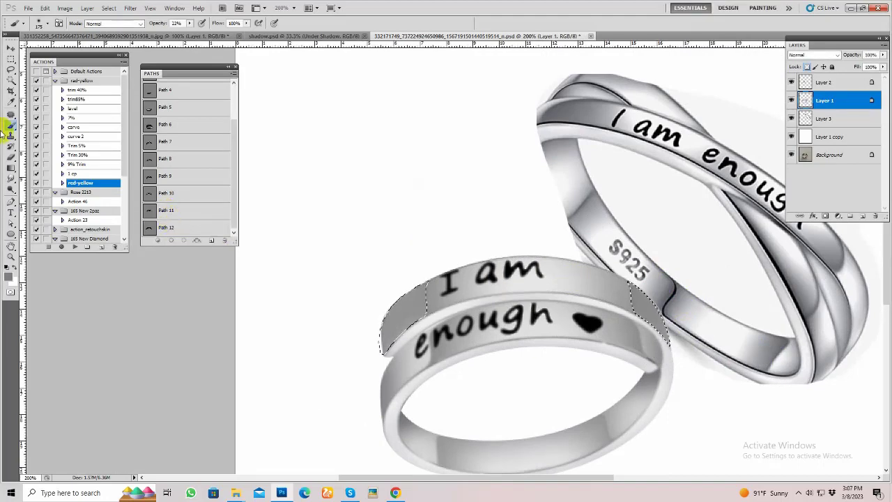
key(bracketleft)
key(bracketleft)
key(bracketleft)
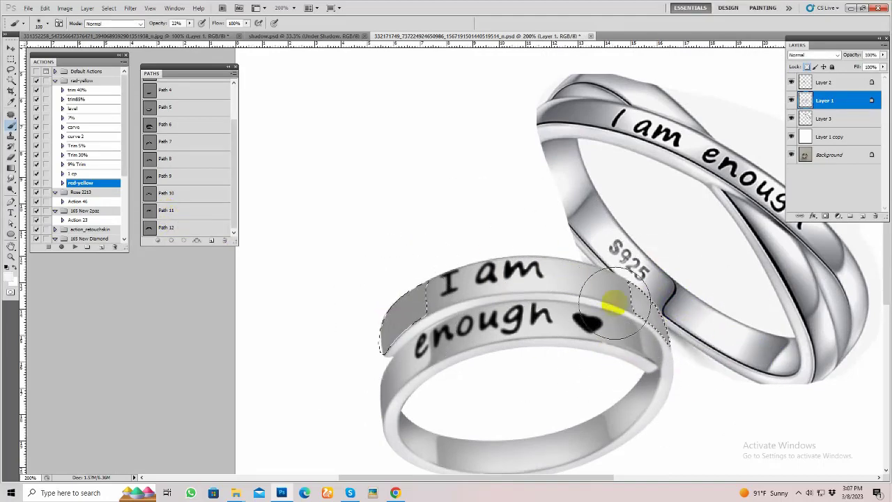
drag(418, 299, 408, 324)
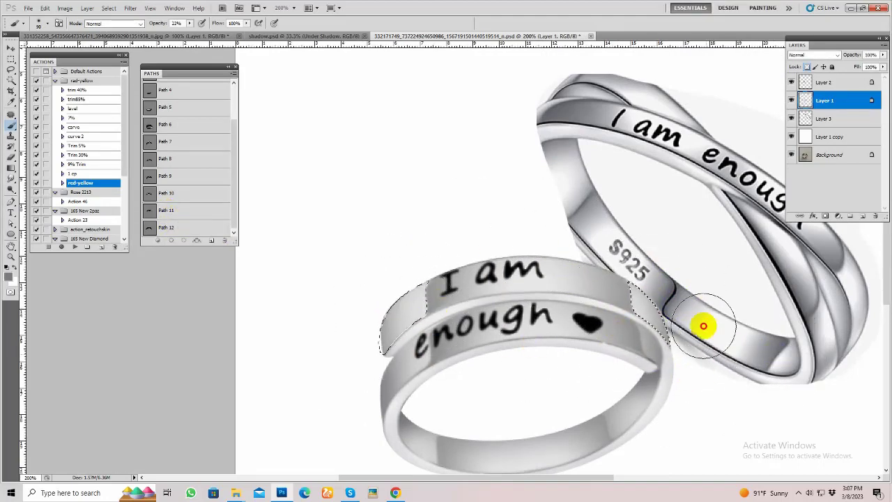
click(441, 299)
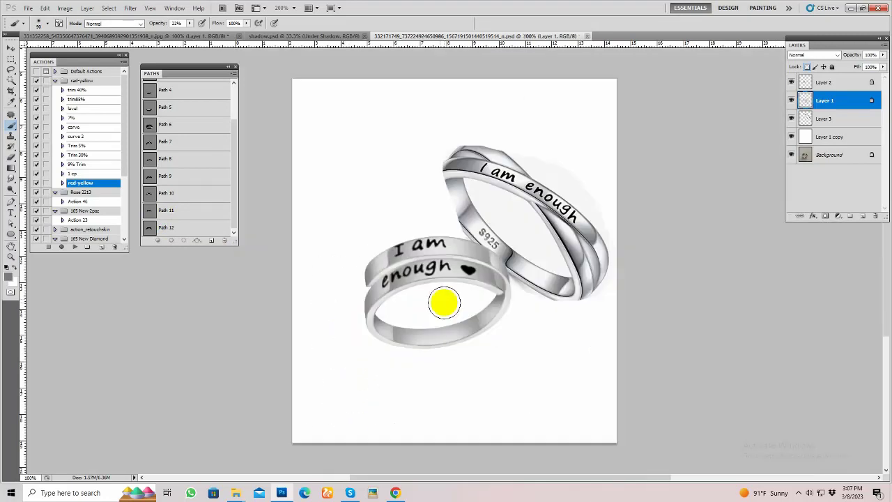
click(473, 311)
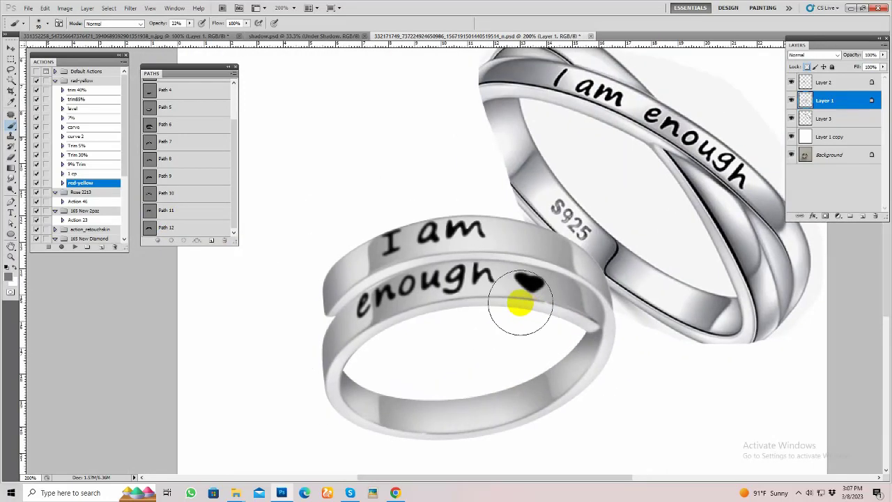
click(861, 218)
ctrl+click(166, 211)
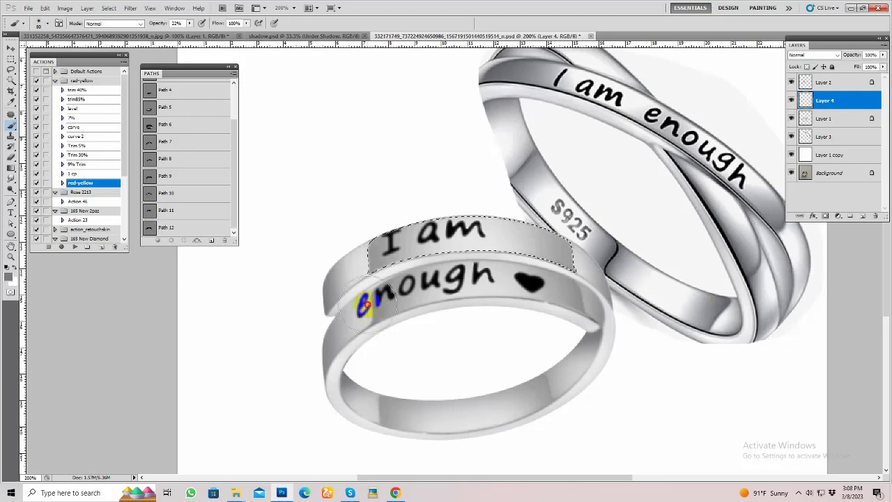
Load the inner-band and whole-ring paths as selections, then deselect and switch to the Pen tool.
click(592, 259)
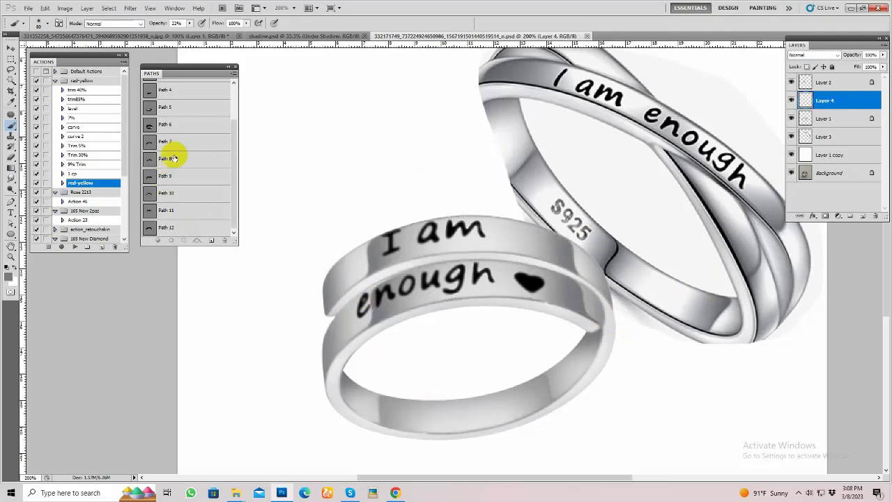
ctrl+click(168, 110)
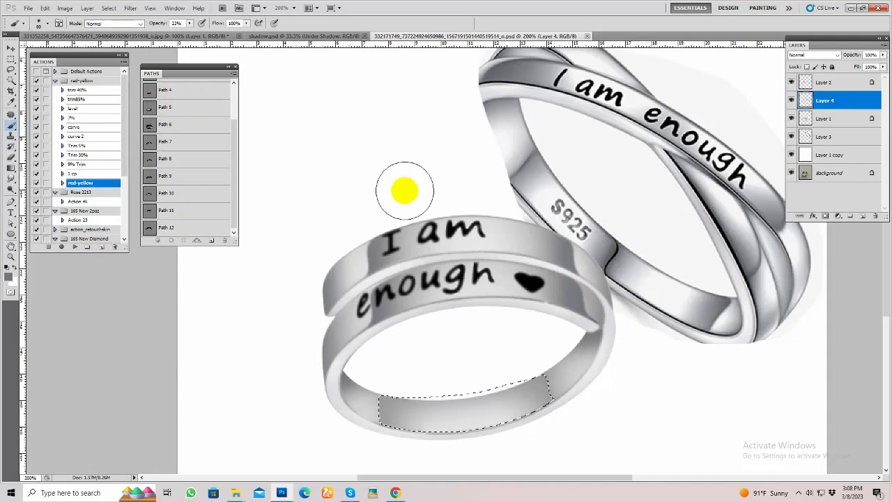
scroll(418, 174, down, 2)
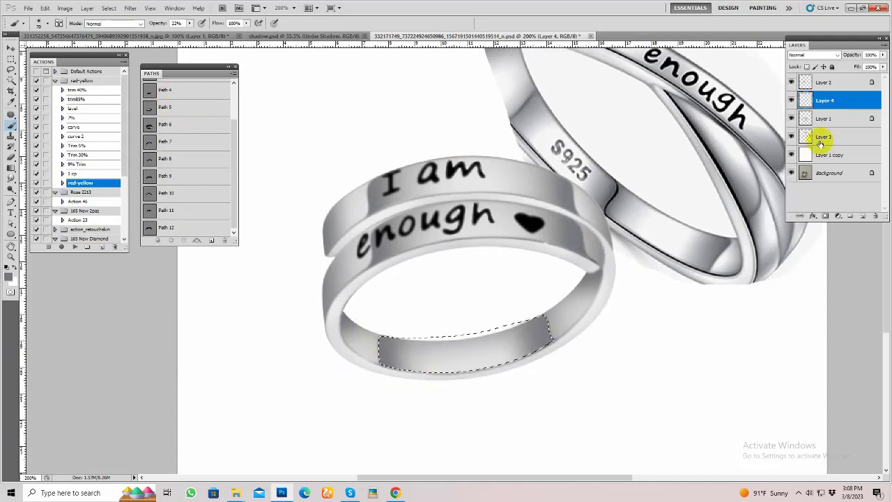
ctrl+click(806, 119)
scroll(523, 293, down, 2)
key(ctrl+d)
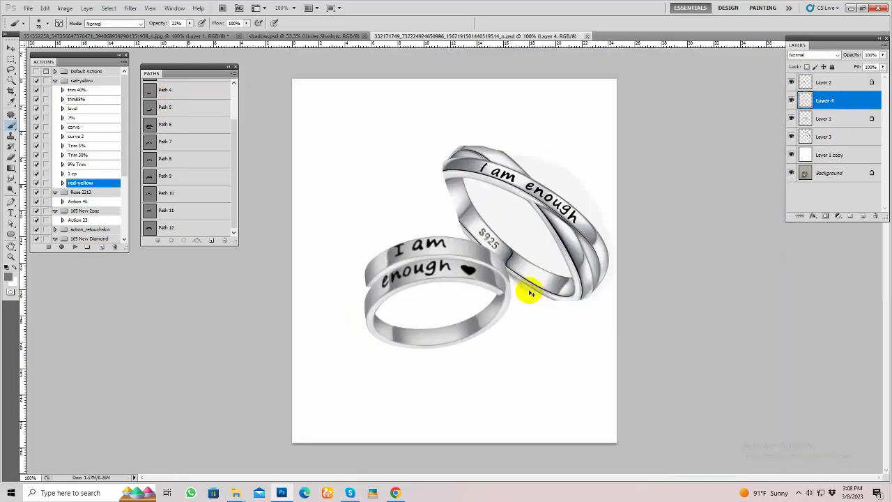
scroll(647, 283, up, 2)
key(p)
scroll(478, 383, up, 1)
scroll(244, 325, down, 3)
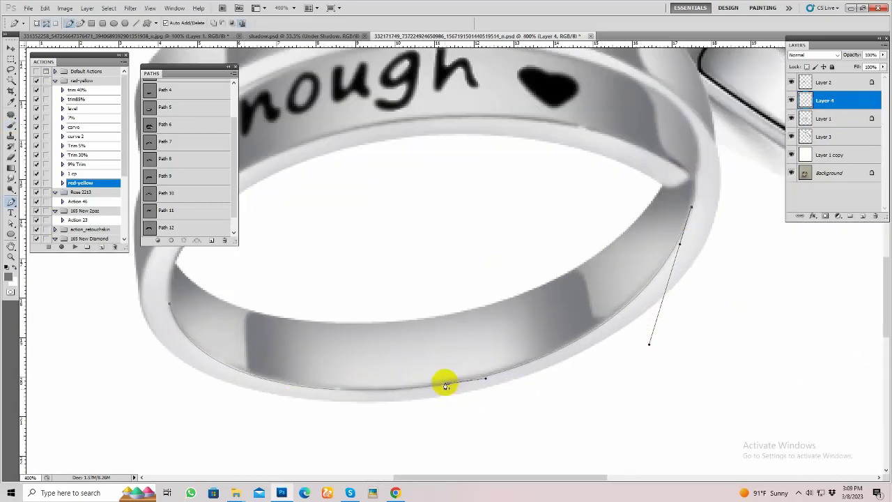
Extend the pen path up the small ring's left side and along the seam between bands.
drag(451, 382, 520, 377)
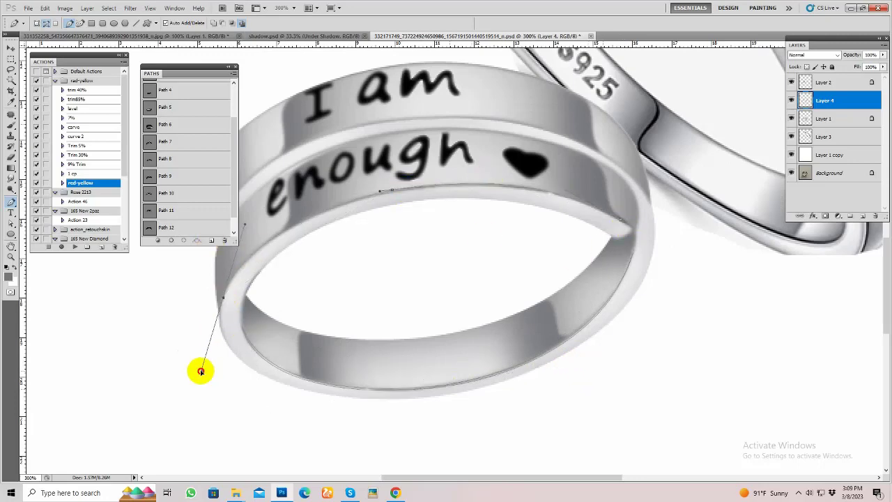
drag(418, 191, 359, 205)
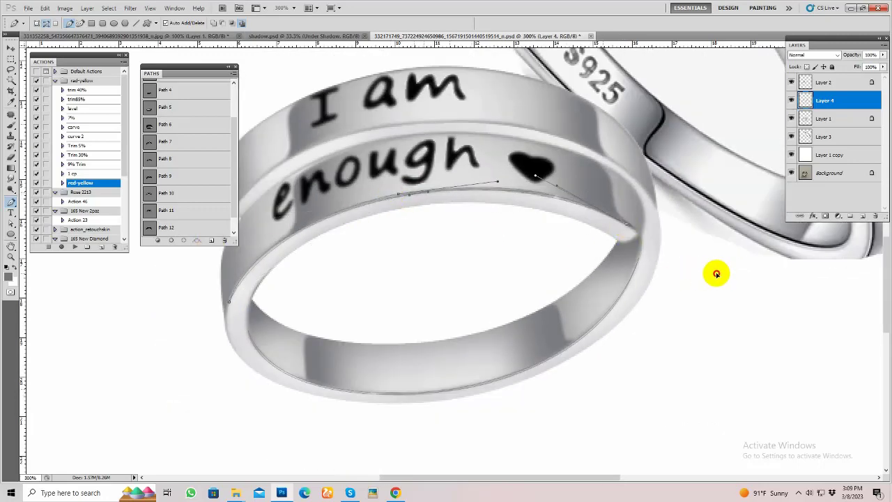
scroll(716, 274, up, 3)
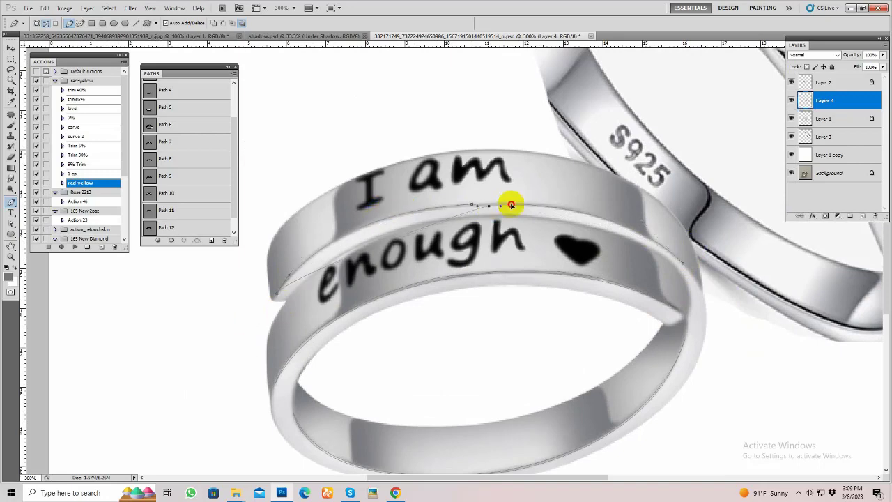
Turn the rim path into a selection on new Layer 5 and brush black along the rim edges.
key(ctrl+minus)
click(850, 216)
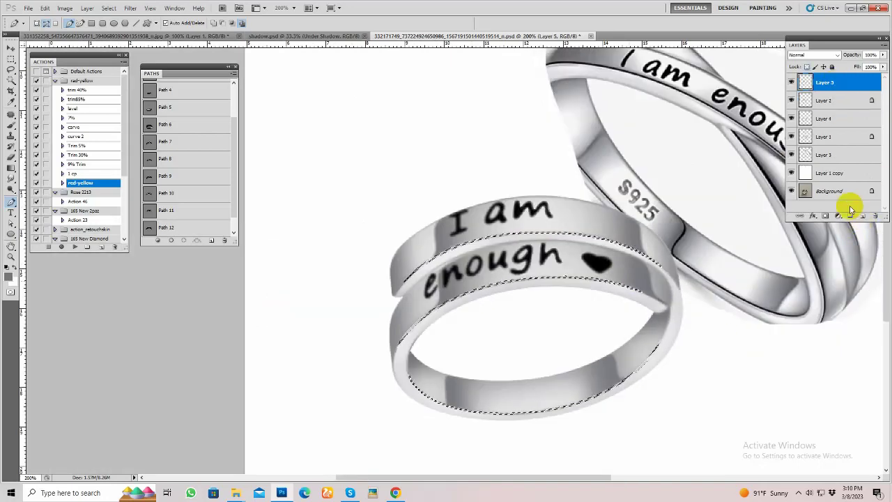
key(ctrl+Return)
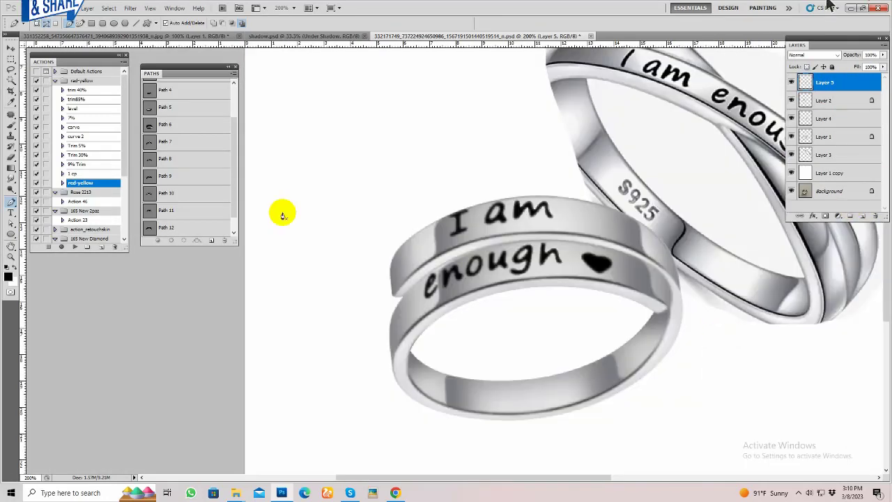
click(535, 318)
drag(535, 319, 377, 303)
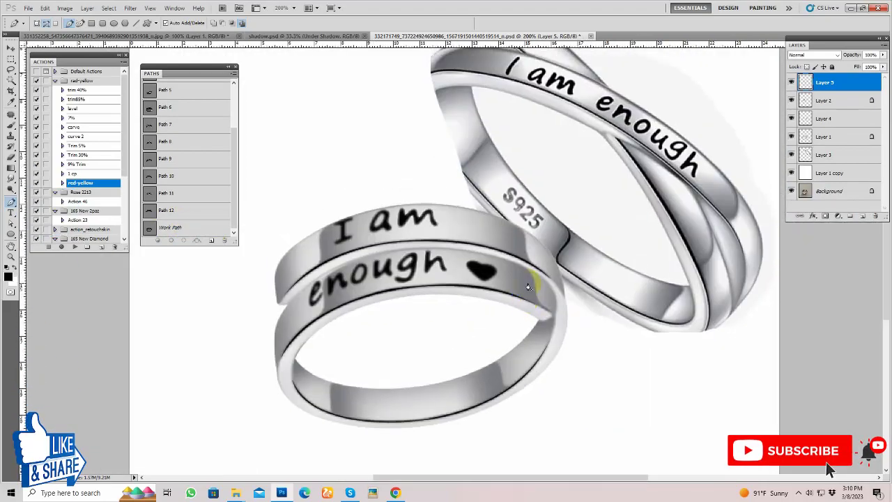
key(ctrl+minus)
key(b)
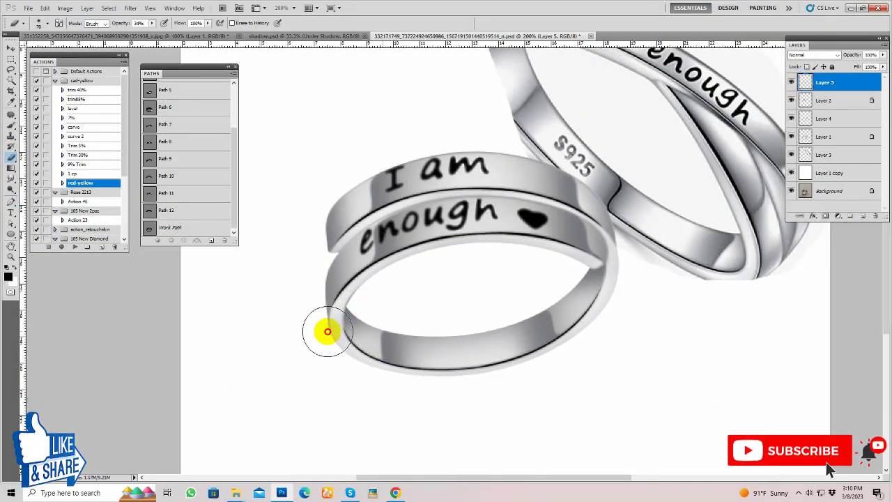
click(857, 120)
key(ctrl+alt+0)
Apply Levels to Layer 1 (white input 239) and Layer 4 (black input 21).
key(ctrl+l)
drag(238, 365, 218, 365)
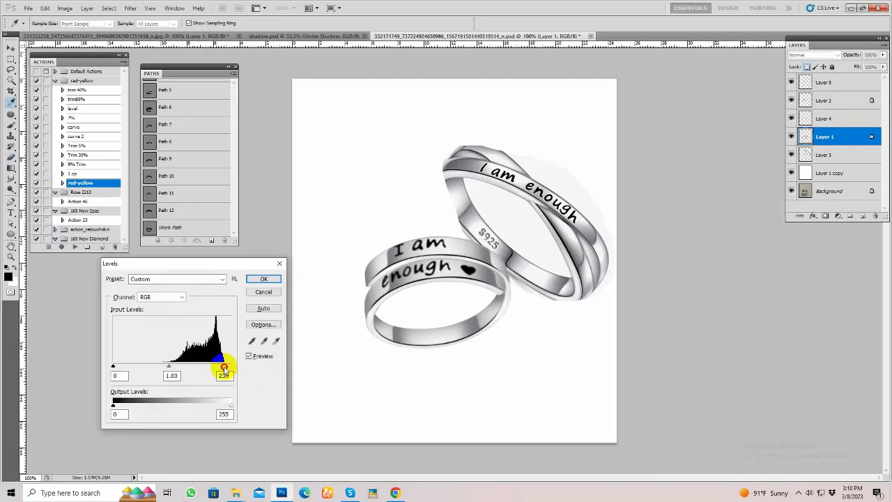
click(268, 282)
key(ctrl+l)
drag(113, 366, 122, 366)
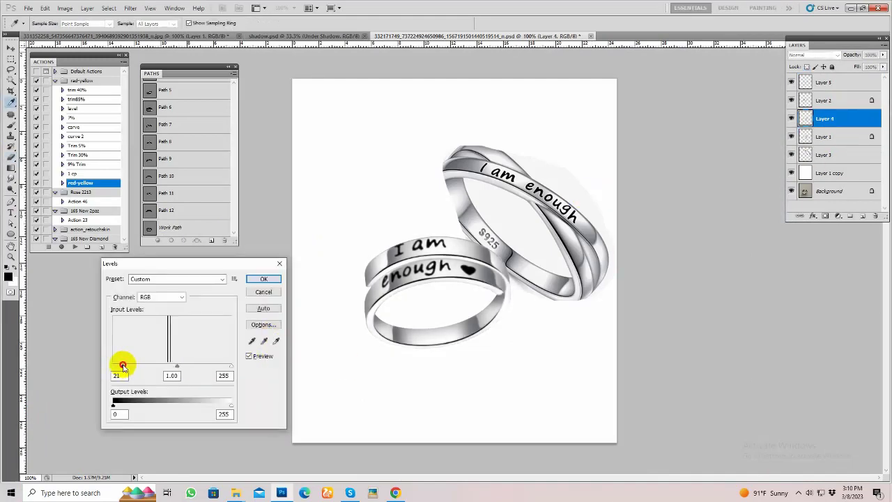
key(Return)
Load the ring outline as a feathered selection and brush soft highlights with a size 50 brush.
key(ctrl+plus)
key(alt+bracketleft)
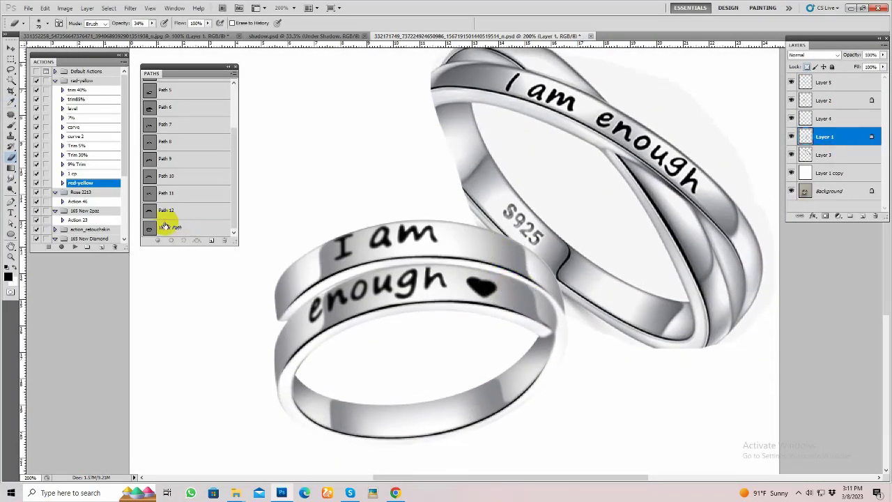
ctrl+click(188, 123)
key(shift+F6)
key(Return)
key(b)
scroll(662, 247, down, 2)
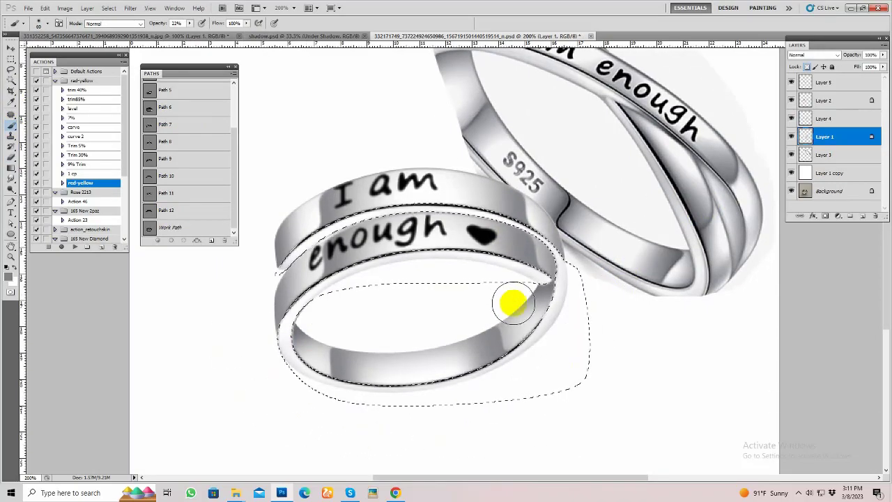
key(bracketleft)
key(bracketleft)
key(bracketleft)
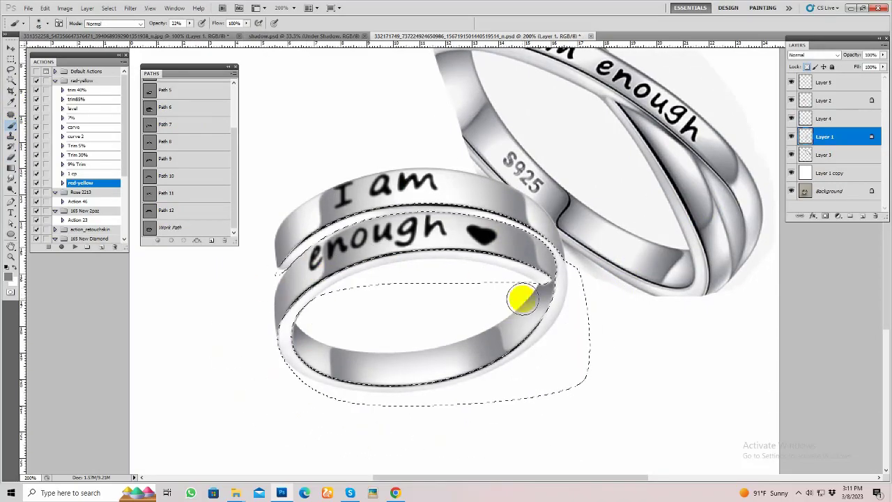
Drop the selection, refine highlights with a size 30 brush, fit the image and hide the back ring.
key(ctrl+d)
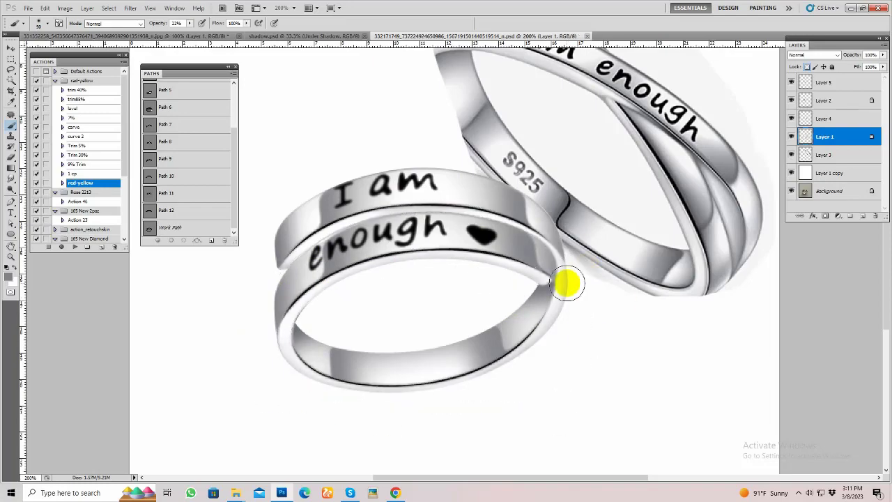
key(bracketleft)
key(ctrl+minus)
key(ctrl+plus)
key(ctrl+plus)
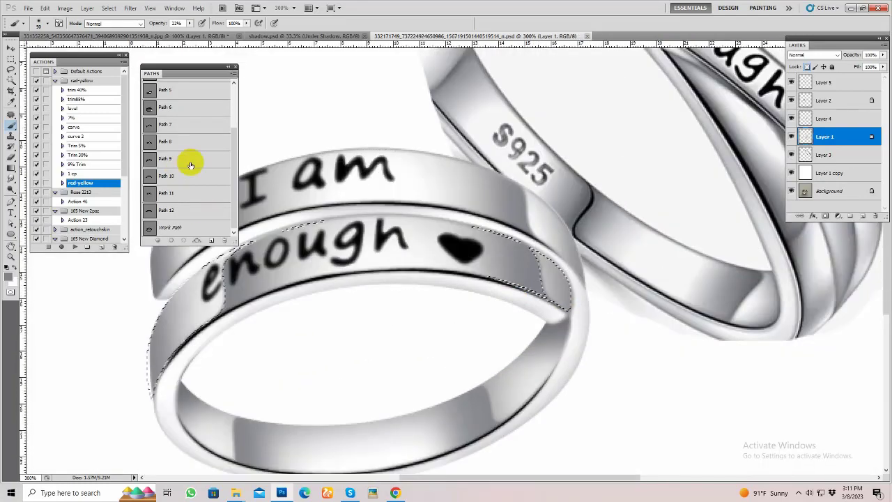
key(ctrl+0)
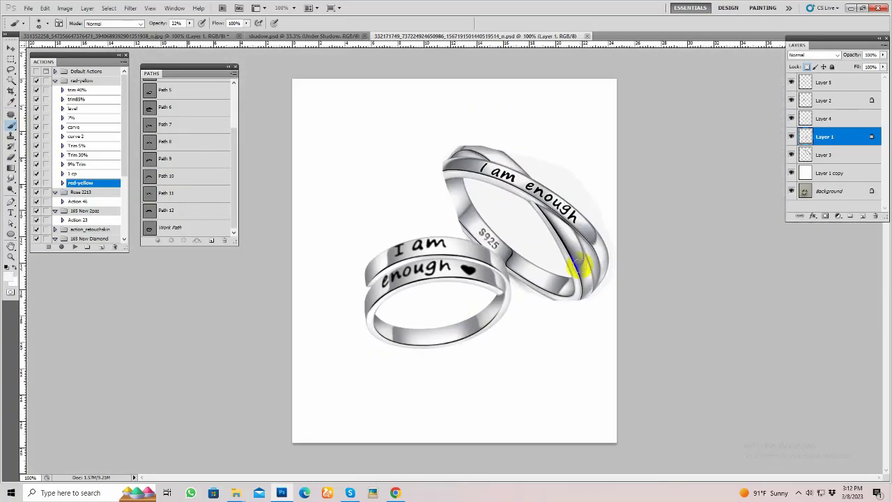
click(796, 193)
Position the front ring over its soft shadow in shadow.psd, then close the ring document.
click(327, 36)
key(v)
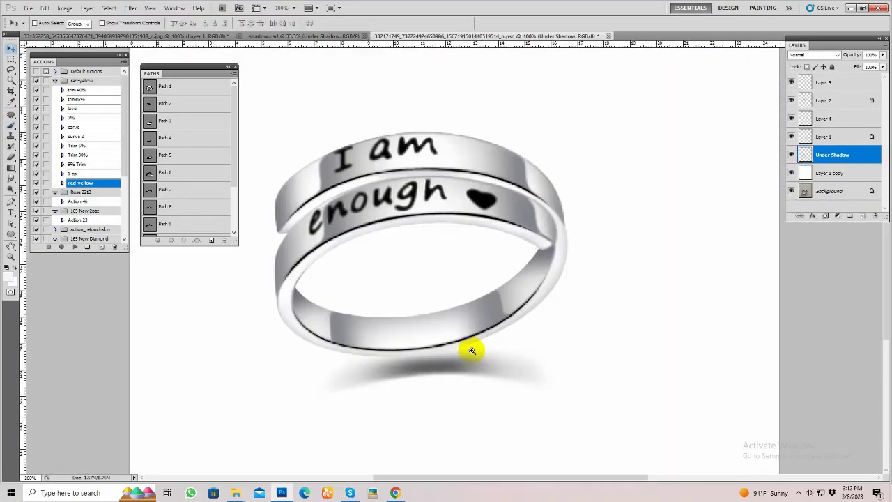
click(471, 351)
key(b)
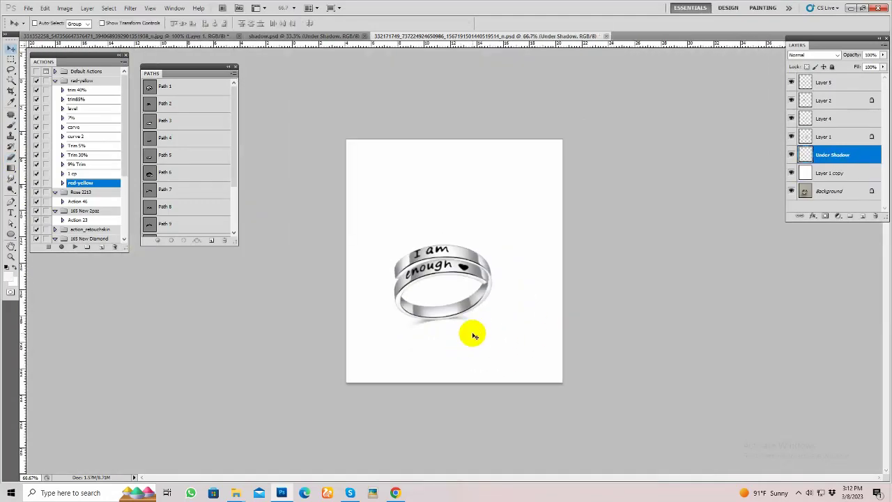
click(798, 493)
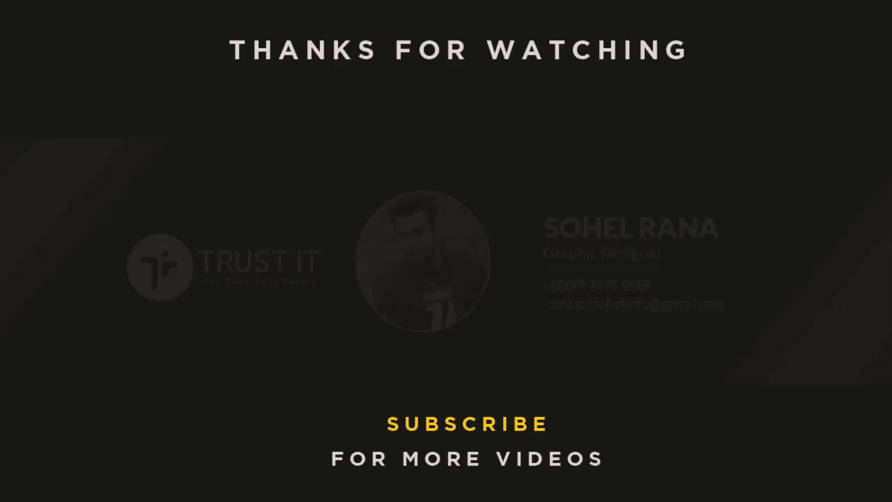